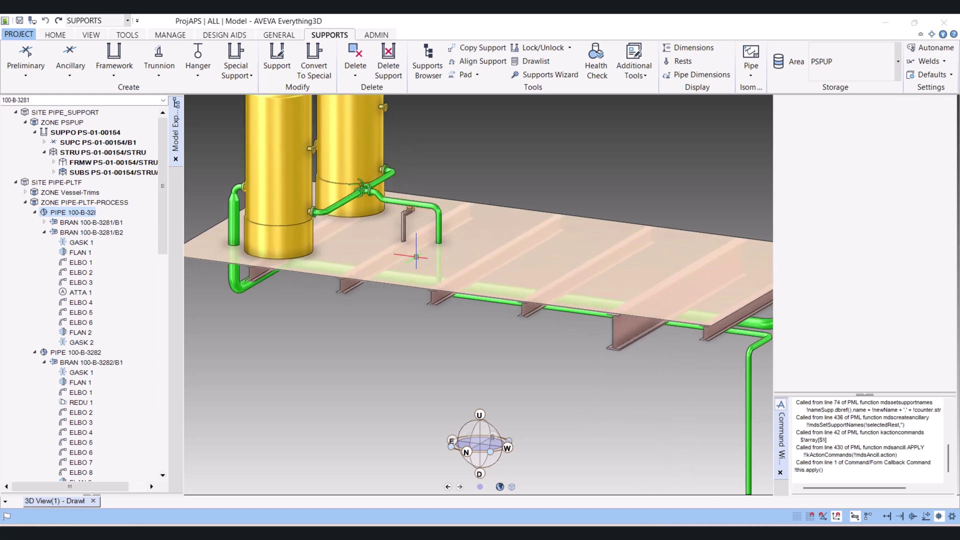
- Set PSPUP as the support creation zone in the supports application defaults and accept the settings
middle_drag(418, 248, 429, 153)
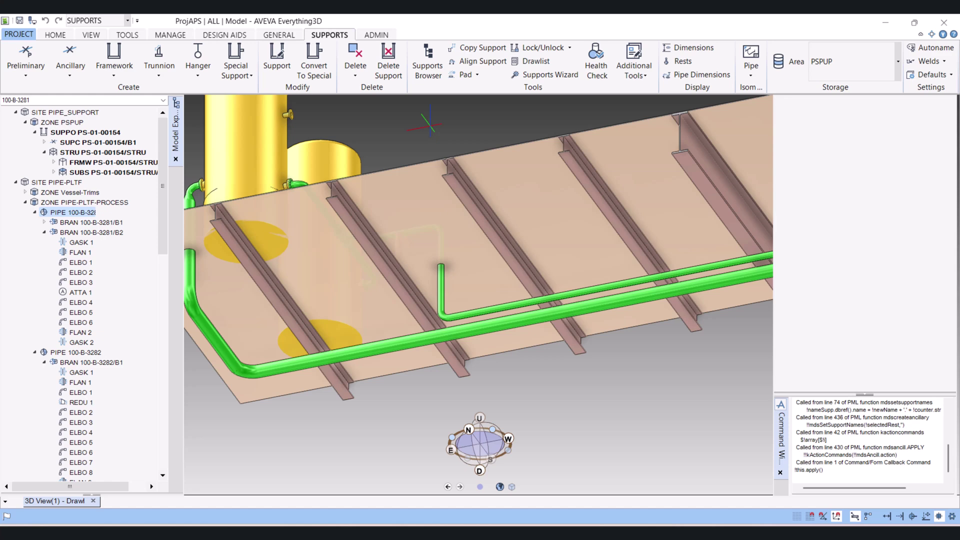
middle_drag(495, 337, 468, 302)
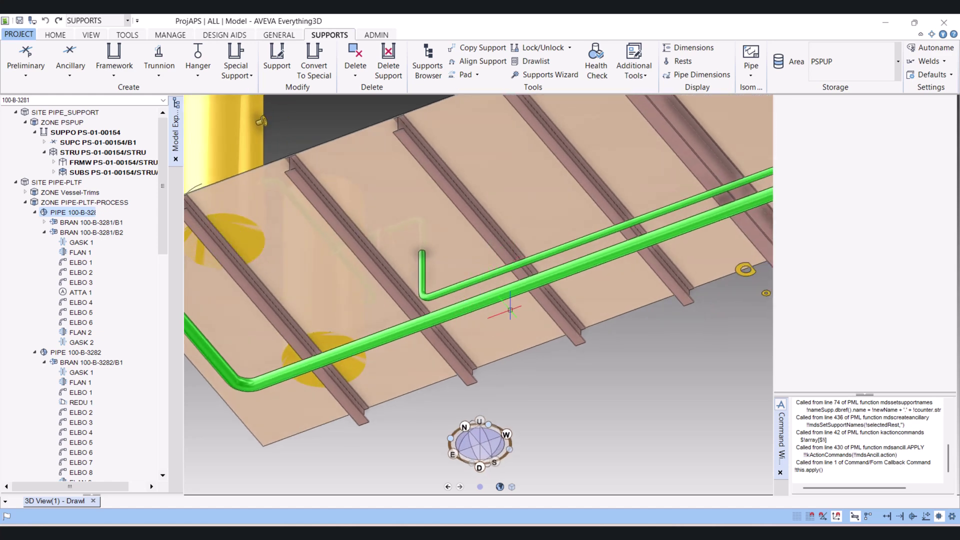
scroll(519, 279, down, 4)
middle_drag(518, 279, 521, 285)
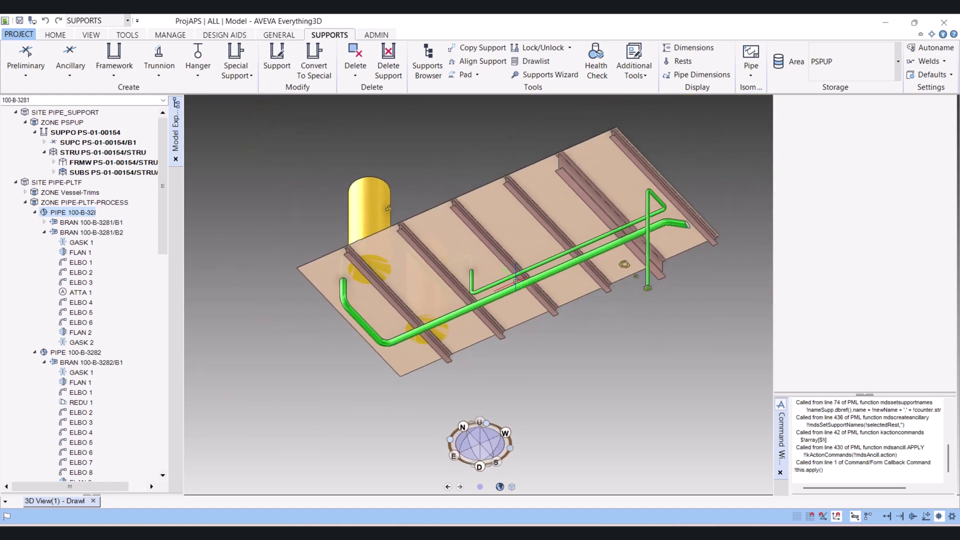
scroll(520, 284, up, 1)
scroll(520, 284, up, 2)
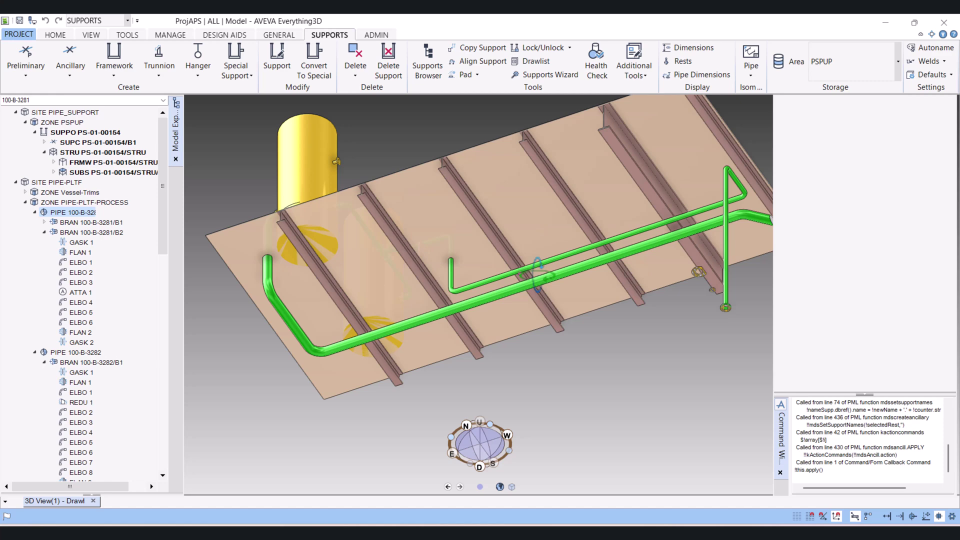
click(941, 75)
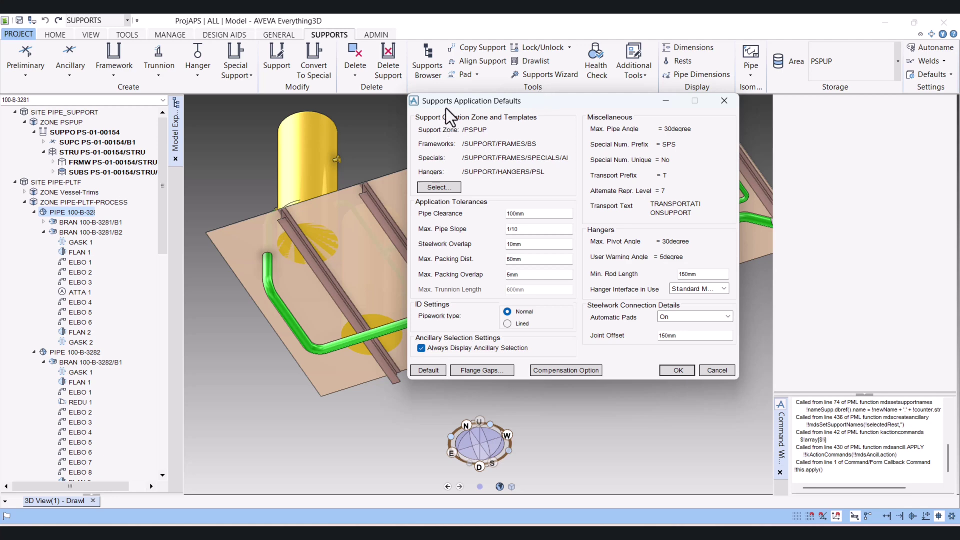
click(438, 188)
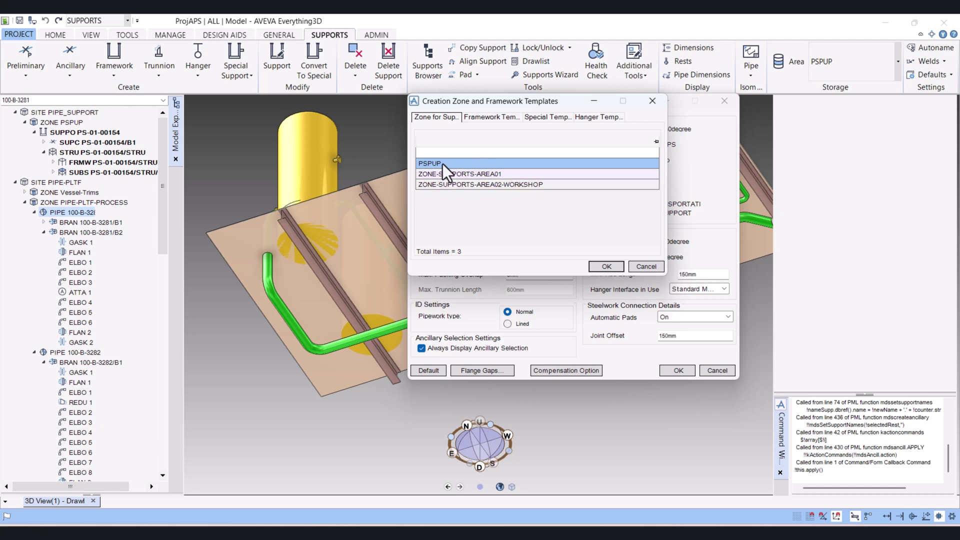
click(424, 164)
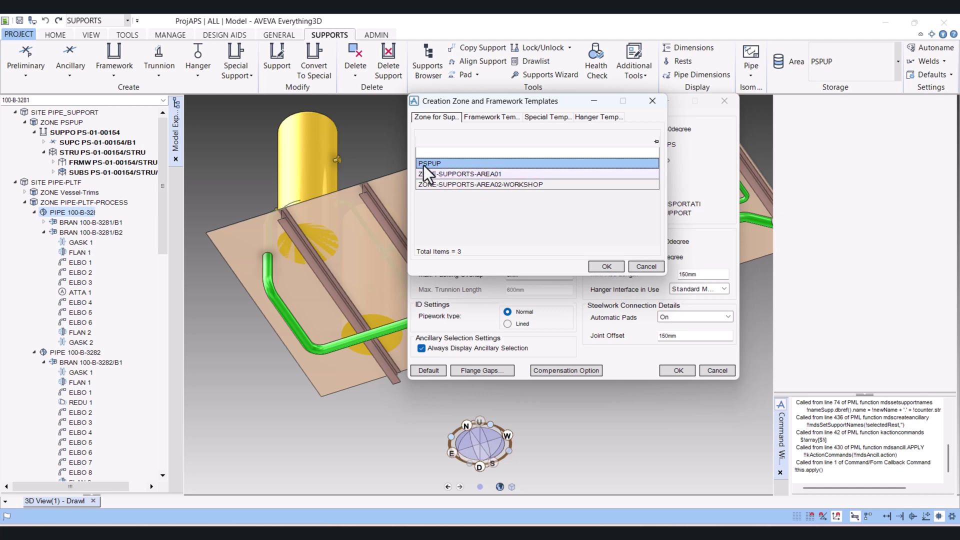
click(608, 268)
click(675, 371)
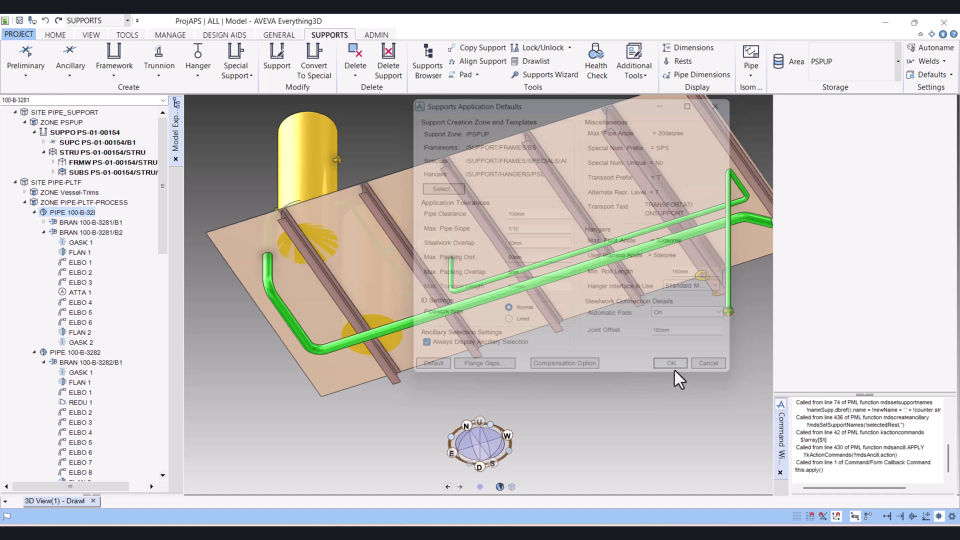
- Start an XFT09 multi-discipline framework on the straight run of the larger pipe beneath the platform
scroll(451, 245, down, 1)
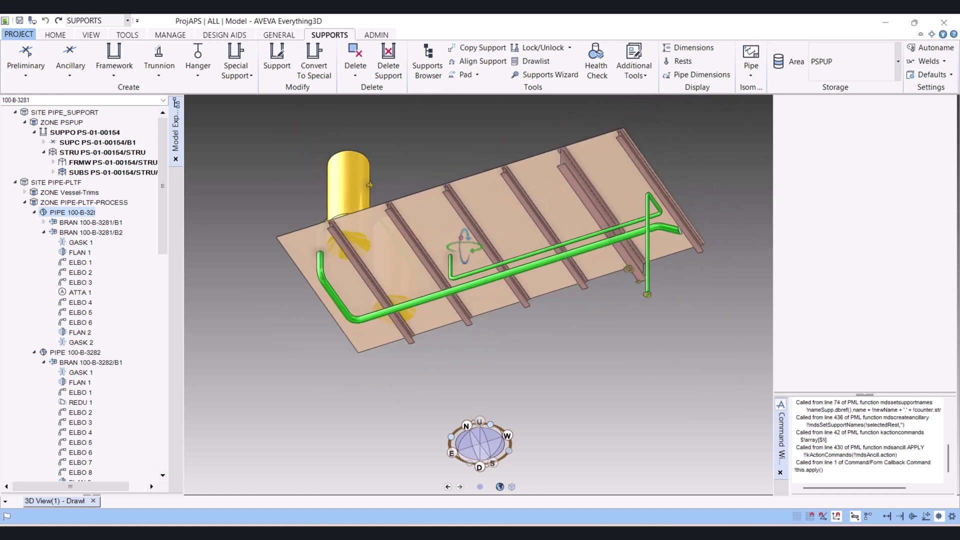
middle_drag(464, 244, 466, 261)
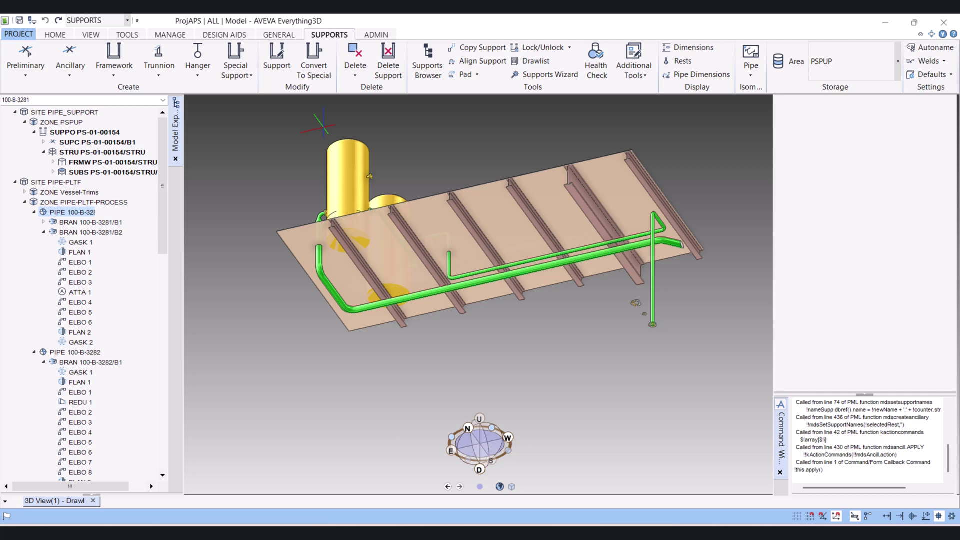
click(115, 73)
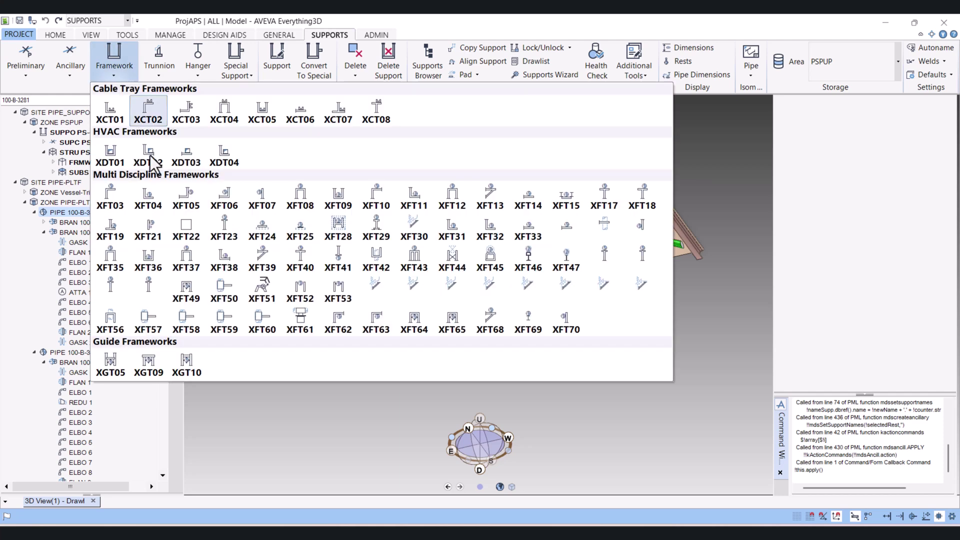
click(341, 195)
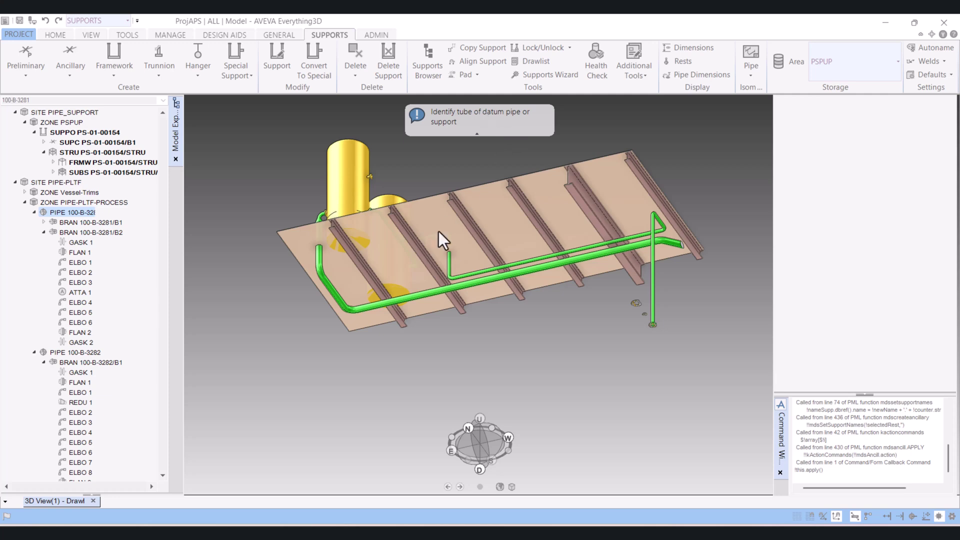
scroll(431, 288, up, 5)
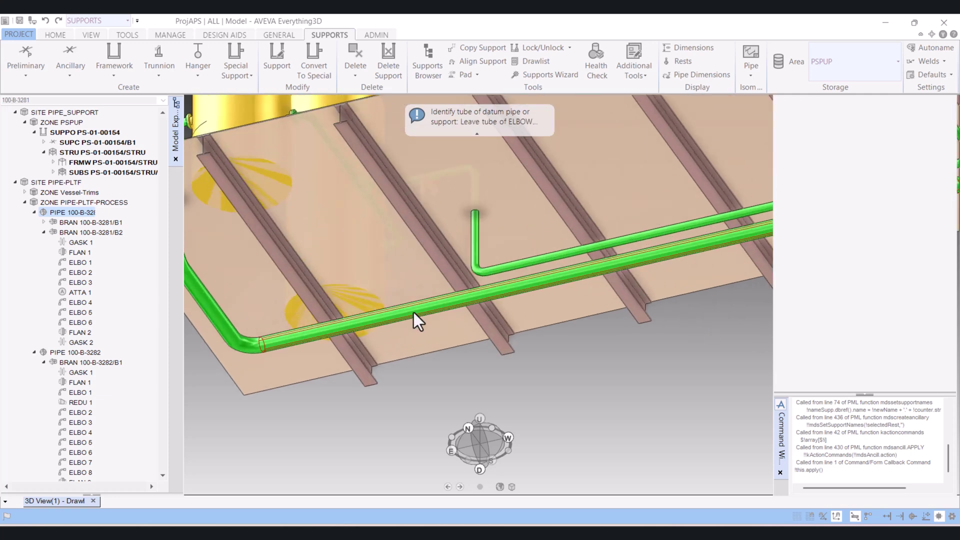
click(413, 312)
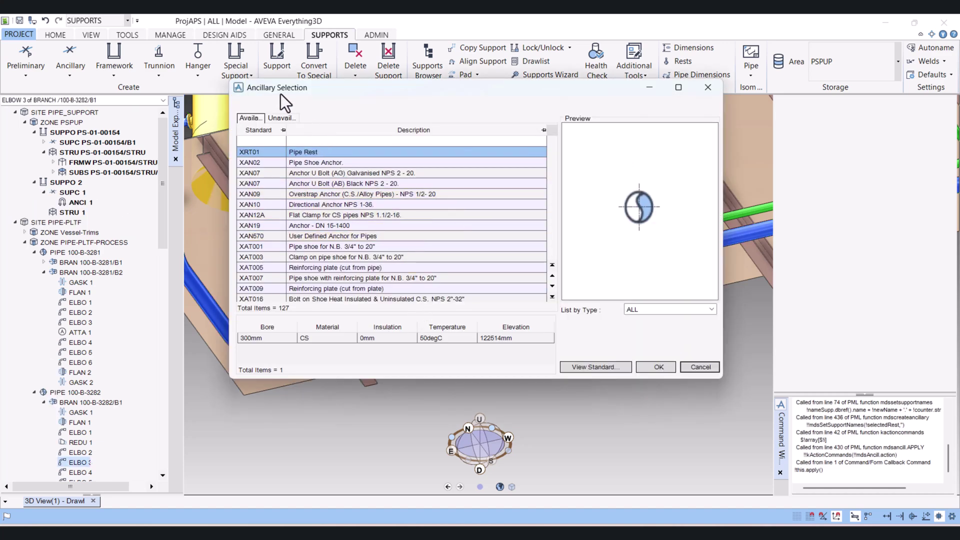
- Fit the XAT097 Clamped Shoe (Unlined) for N.P.S. 1" - 24" as the support's ancillary
scroll(372, 206, down, 3)
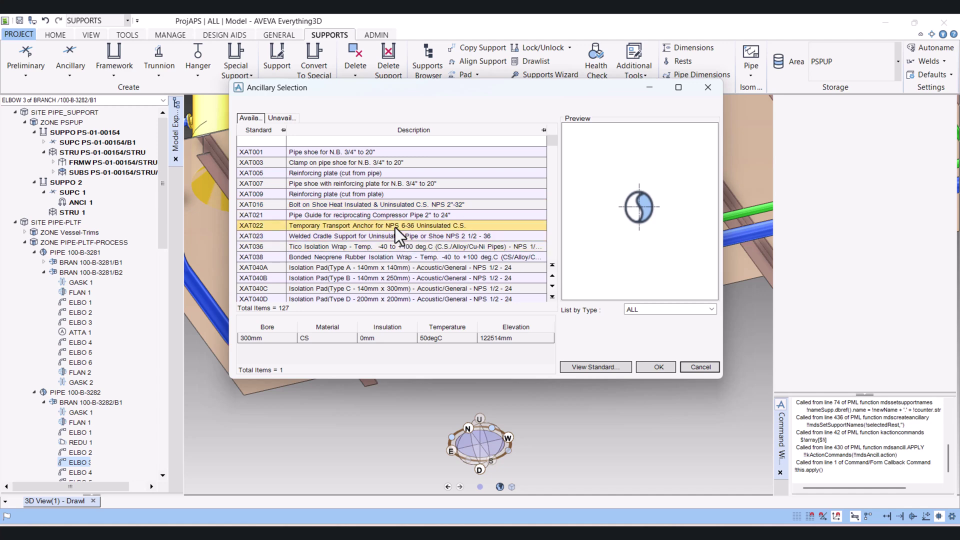
scroll(395, 239, down, 1)
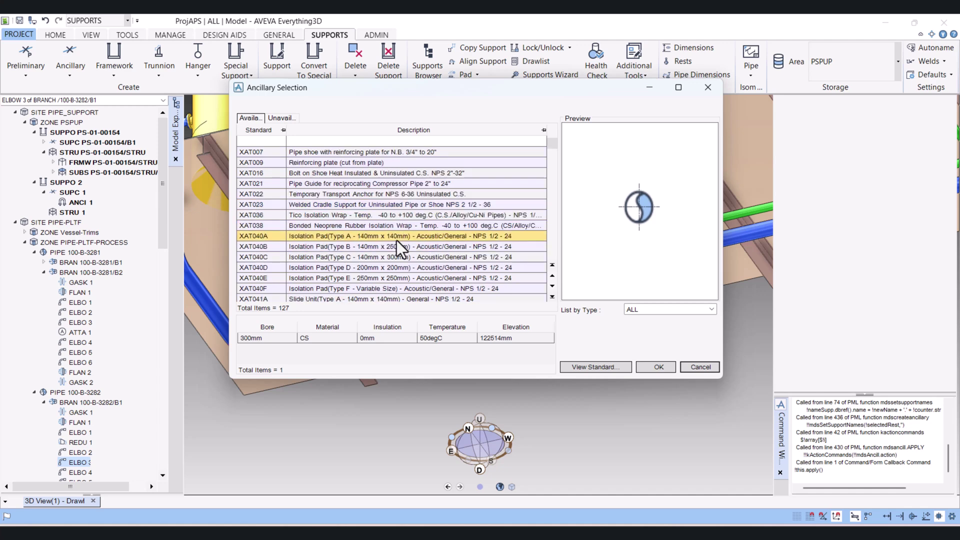
scroll(397, 240, down, 3)
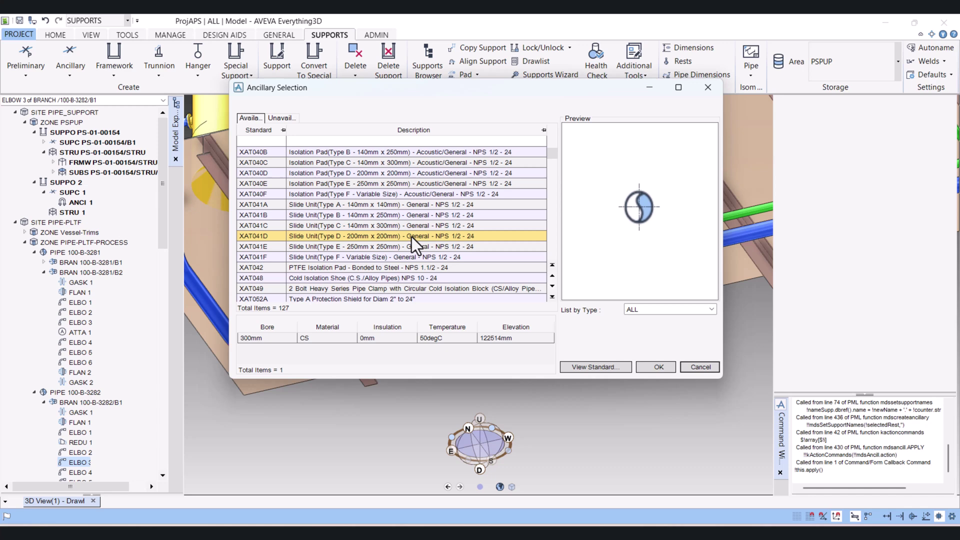
scroll(408, 233, down, 3)
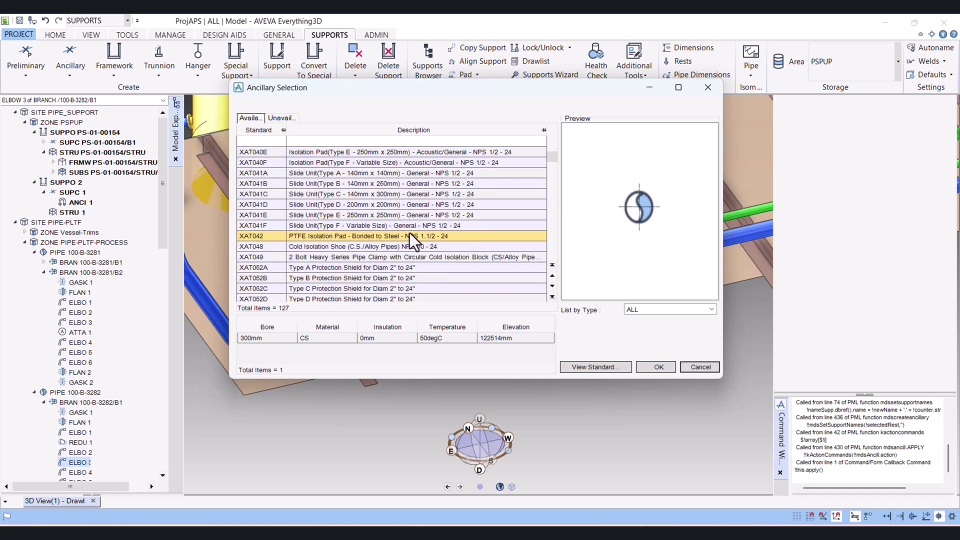
scroll(412, 234, down, 1)
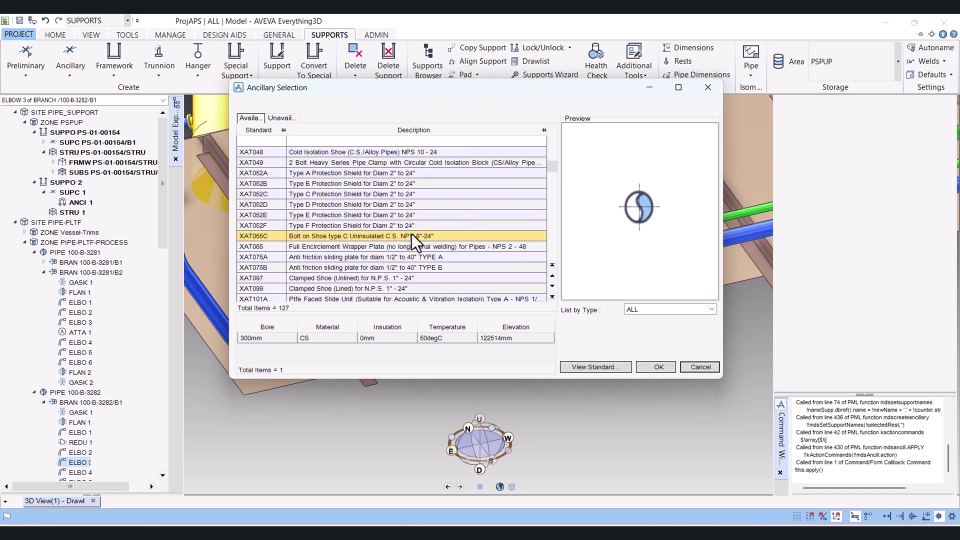
scroll(414, 233, down, 3)
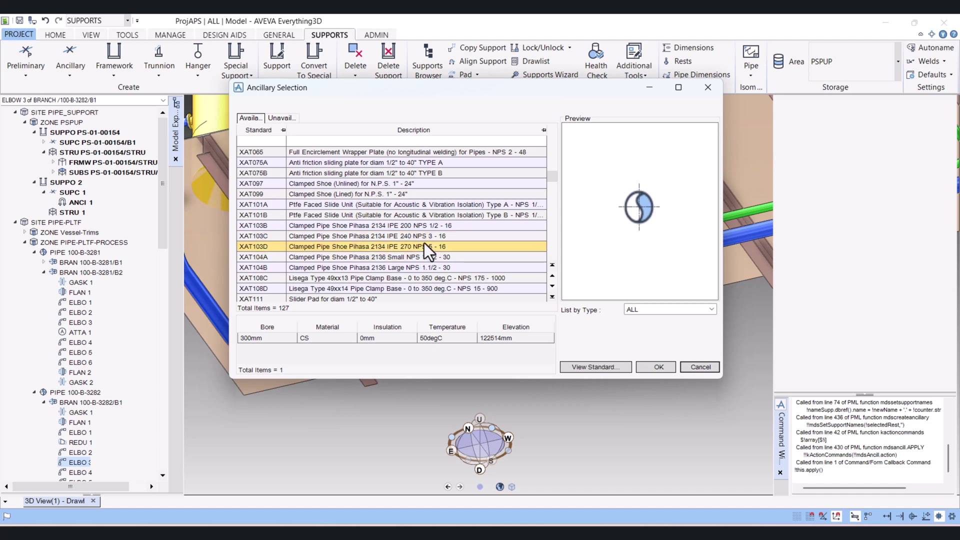
click(375, 184)
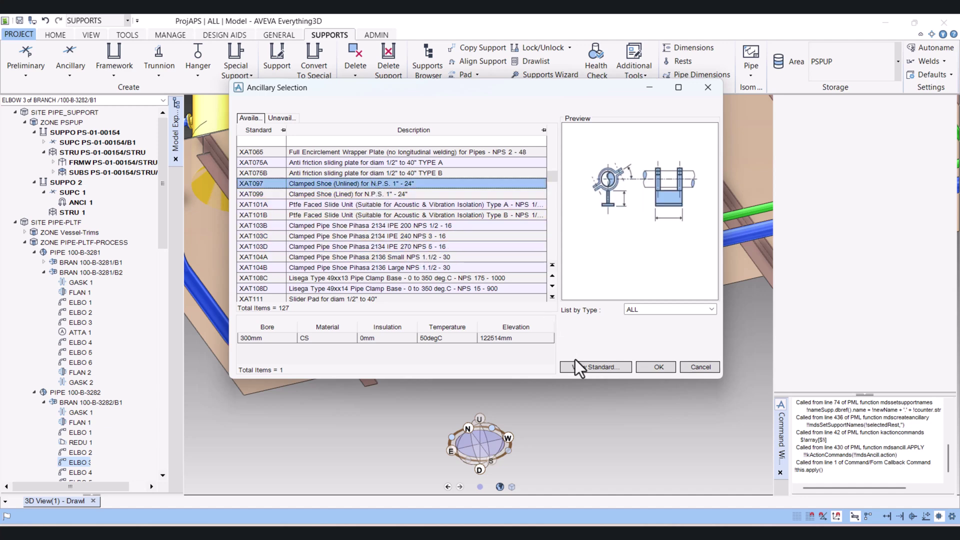
click(656, 367)
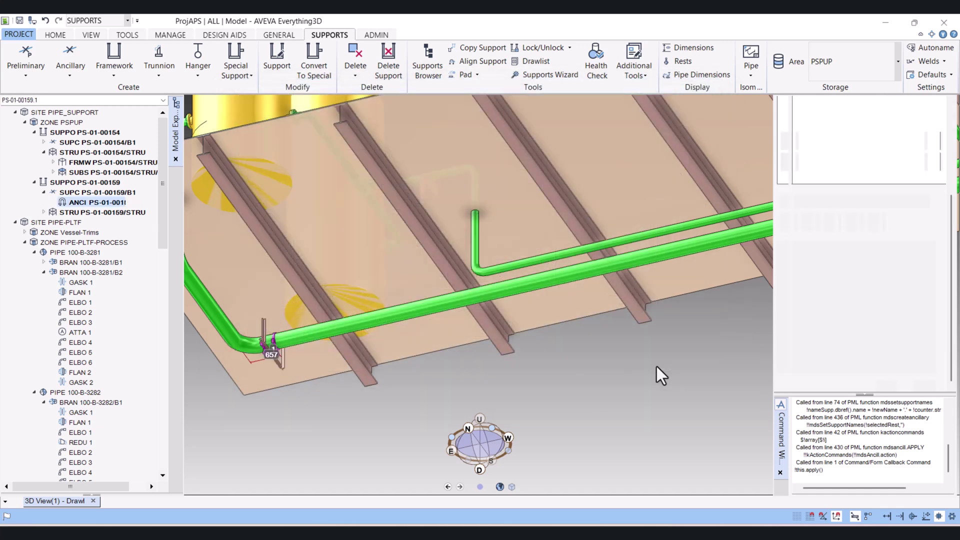
- Examine the new framework support and its clamped shoe beside the larger pipe's elbow
scroll(334, 295, down, 3)
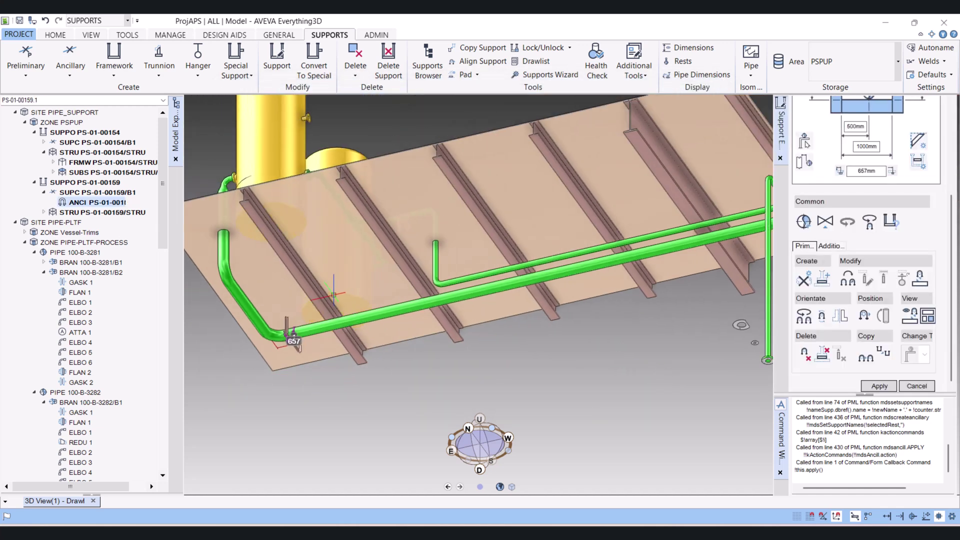
middle_drag(332, 294, 310, 284)
scroll(298, 340, up, 6)
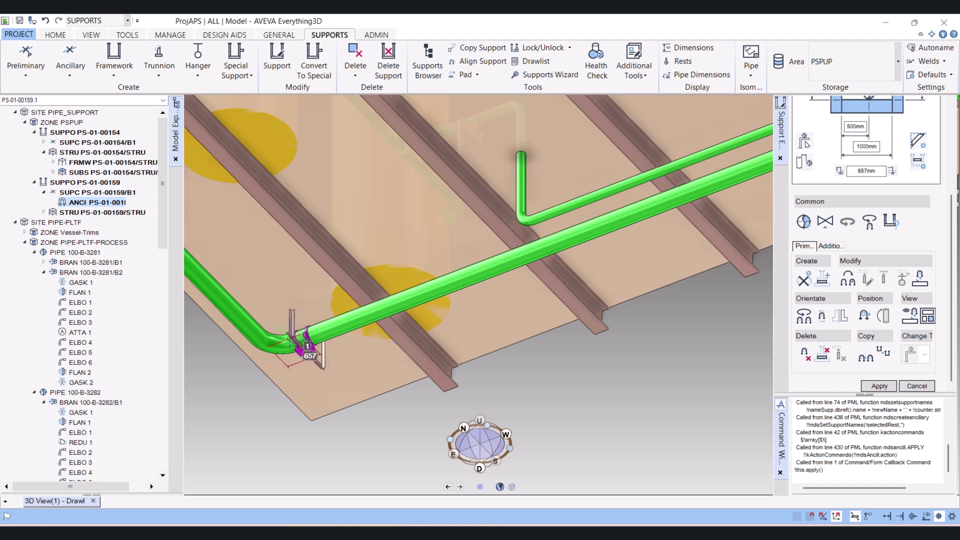
scroll(295, 343, down, 4)
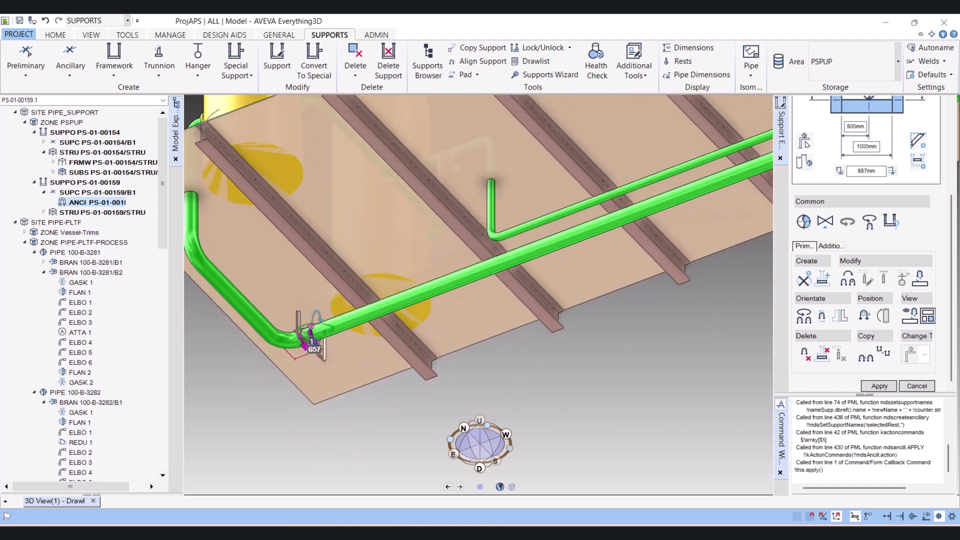
middle_drag(323, 330, 378, 333)
scroll(301, 314, up, 4)
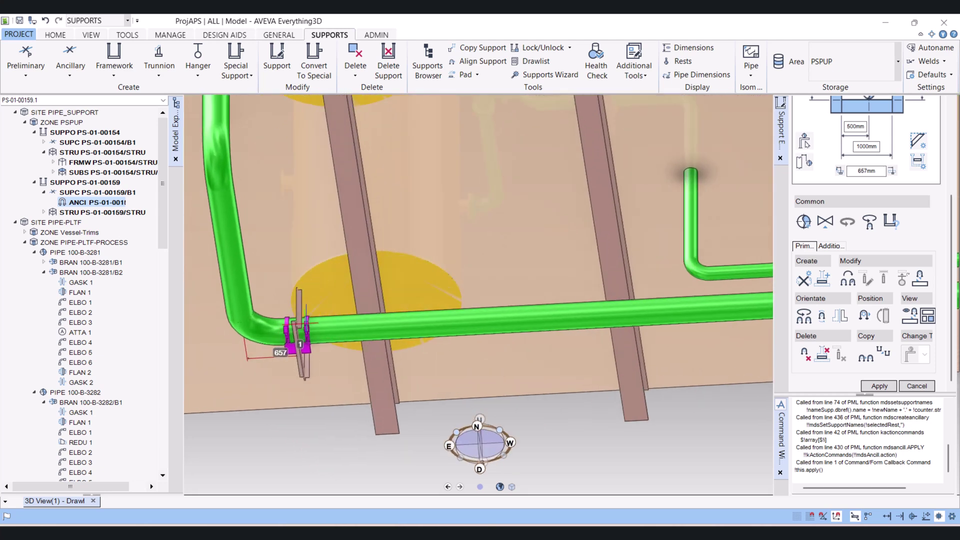
scroll(301, 314, down, 4)
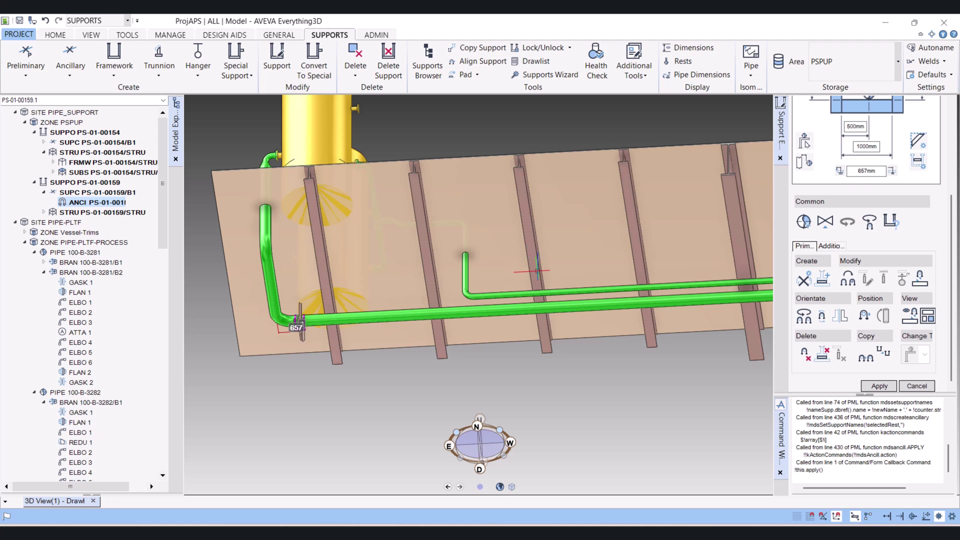
- Move the support along the larger pipe to align with the third platform beam from the vessel end
click(826, 221)
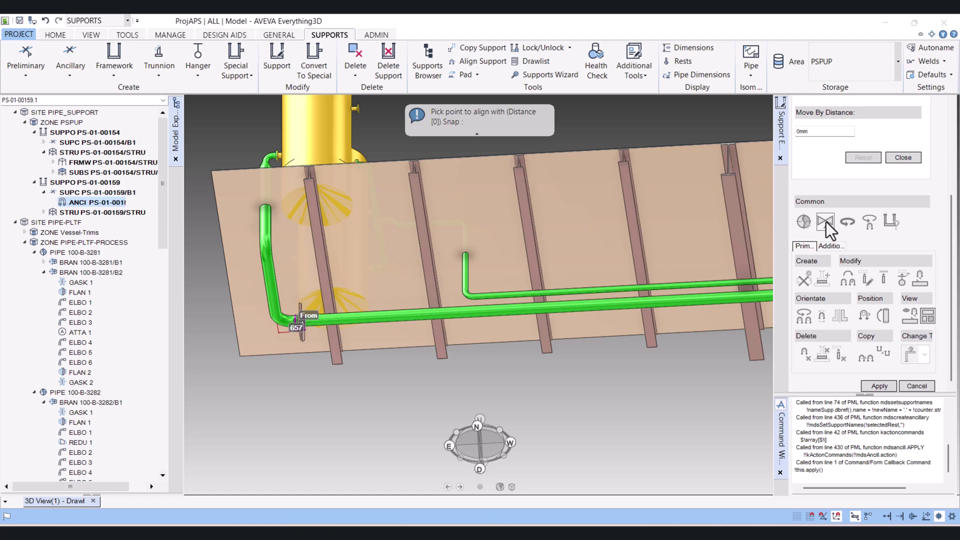
drag(4, 16, 181, 86)
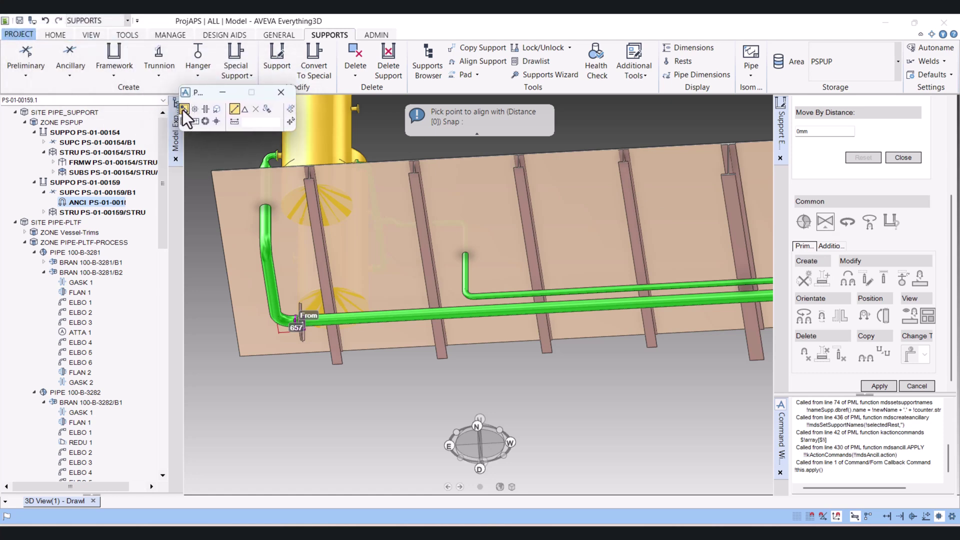
click(533, 265)
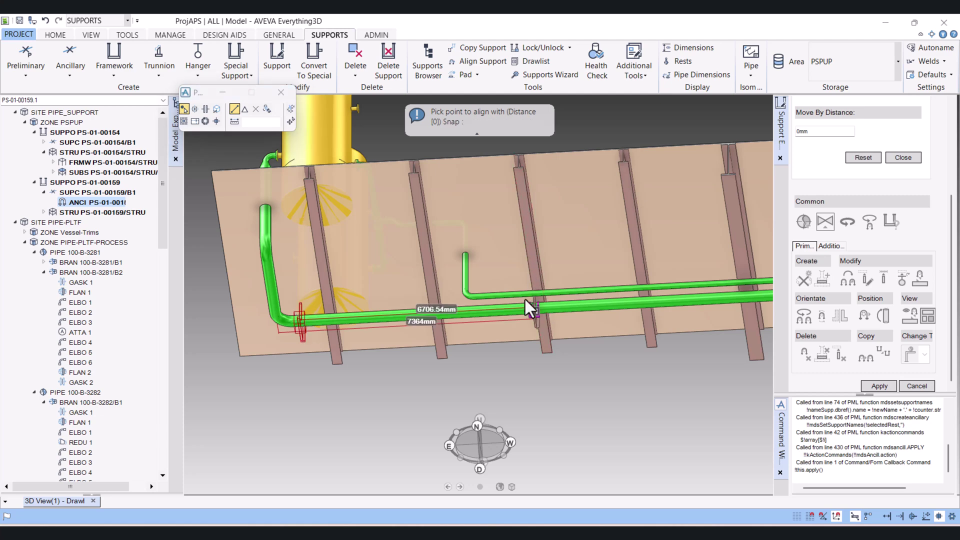
scroll(528, 313, up, 3)
middle_drag(528, 313, 450, 294)
scroll(545, 290, down, 3)
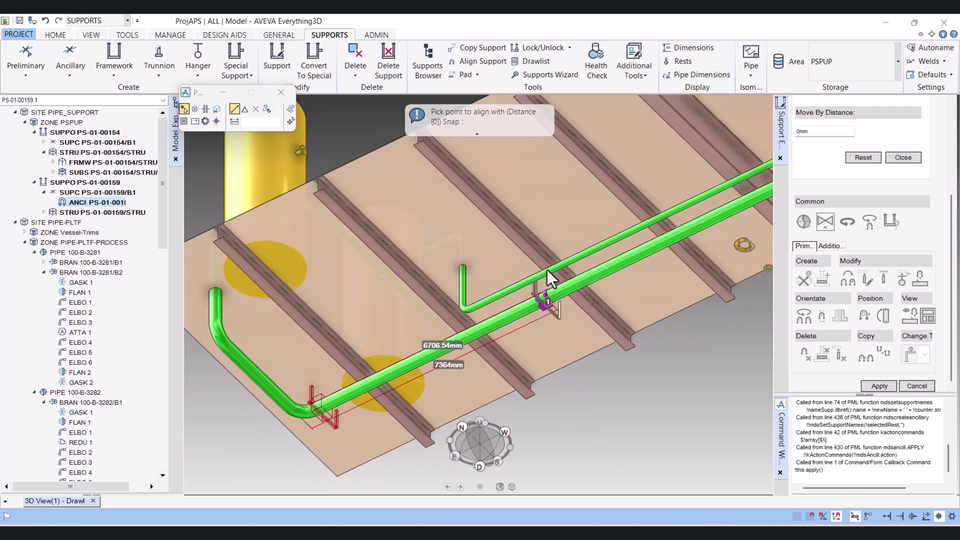
middle_drag(547, 278, 575, 249)
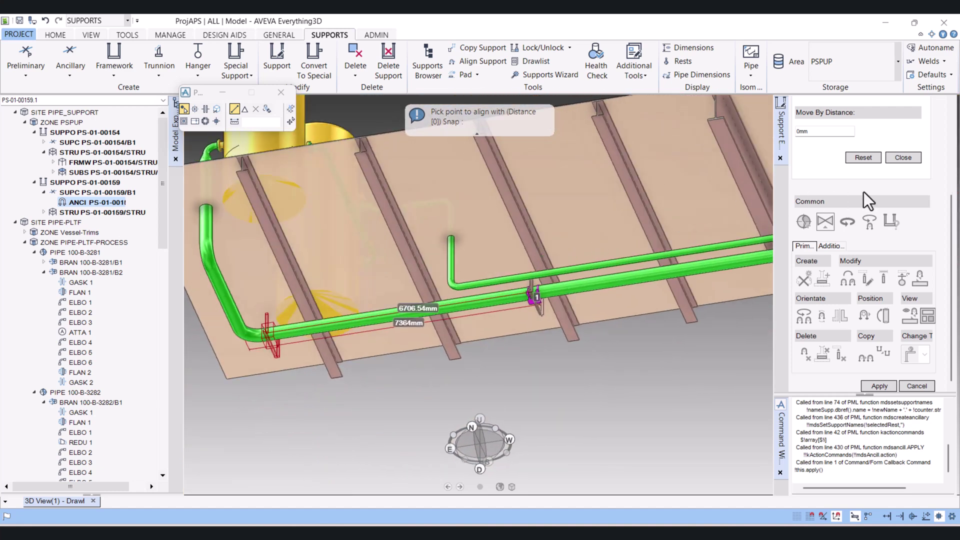
click(907, 159)
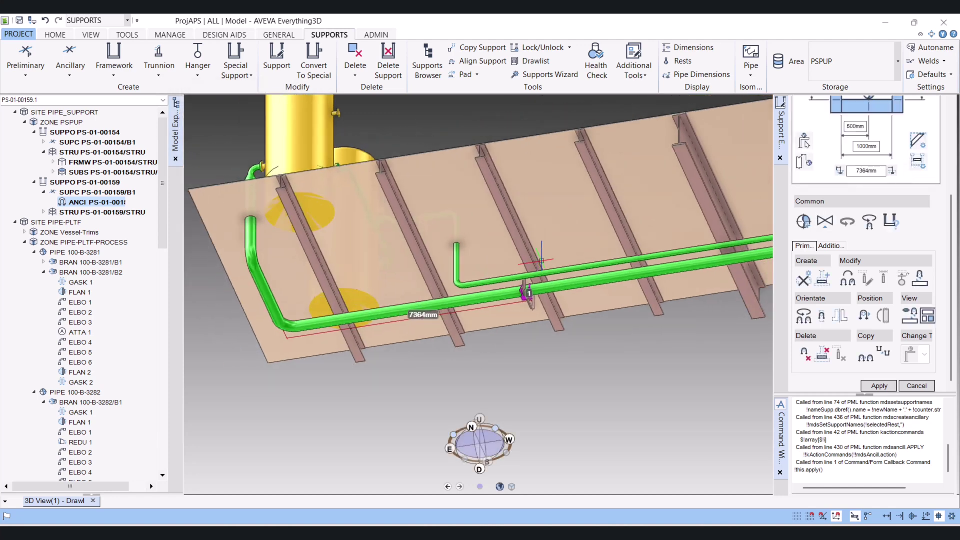
- Inspect the relocated support from below, relative to the third beam and the adjacent smaller pipe
middle_drag(542, 261, 451, 204)
scroll(529, 274, up, 2)
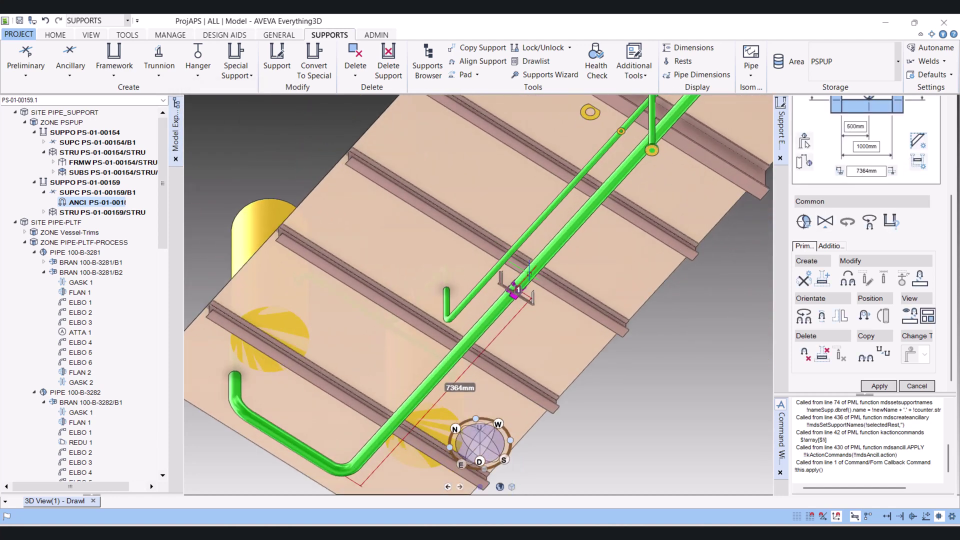
scroll(529, 274, up, 2)
middle_drag(529, 274, 506, 283)
scroll(474, 284, up, 1)
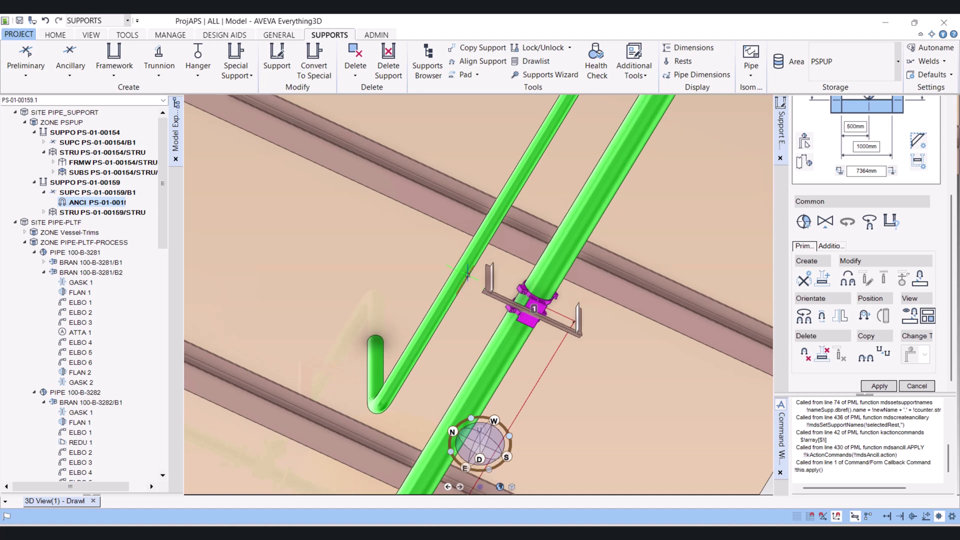
- Add the adjacent smaller pipe to the support, fitting the XAT097 Clamped Shoe (Unlined) for N.P.S. 1" - 24" as its ancillary
click(804, 223)
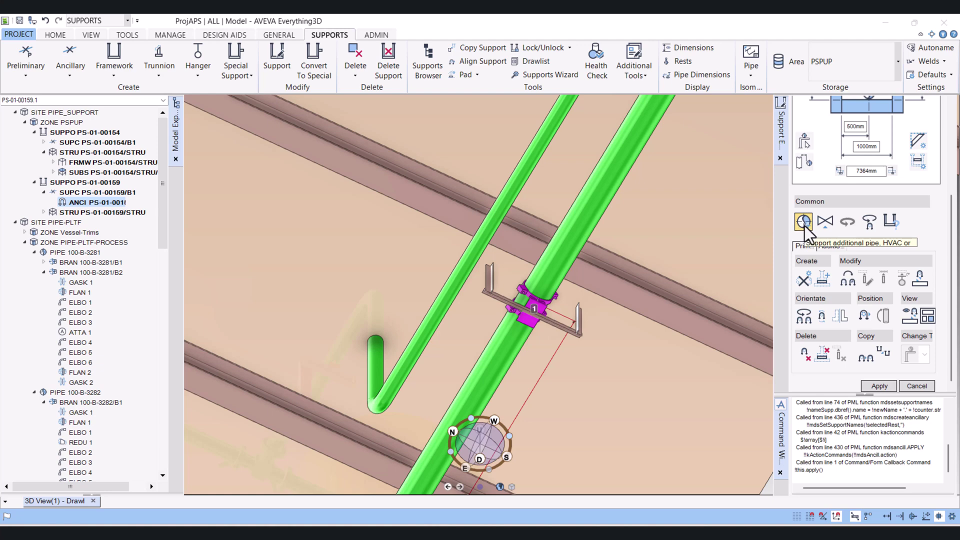
click(470, 253)
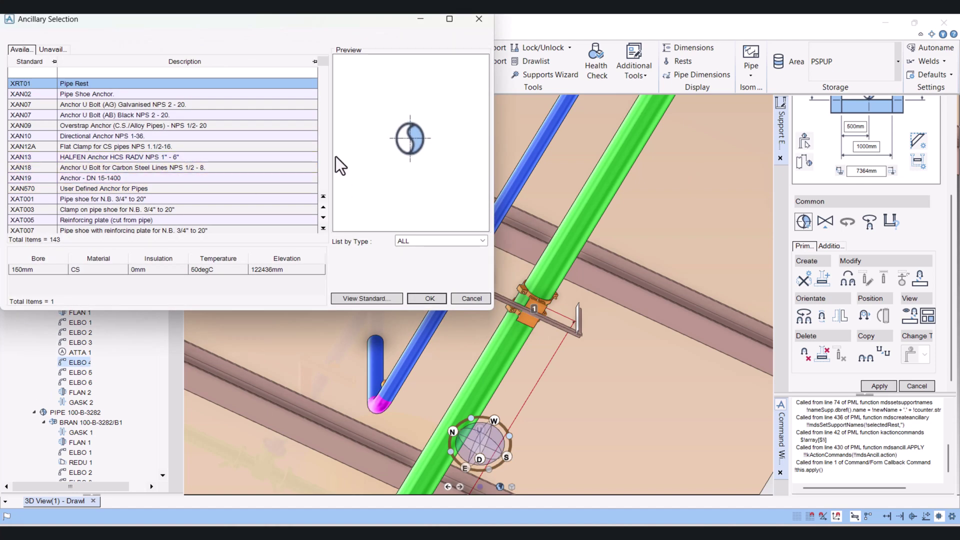
drag(323, 62, 323, 75)
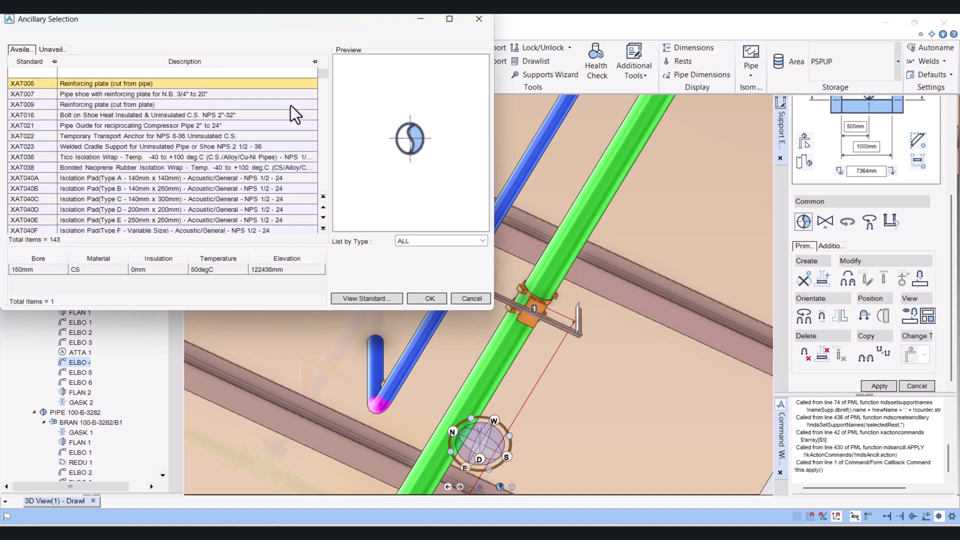
scroll(241, 176, down, 3)
scroll(230, 197, down, 2)
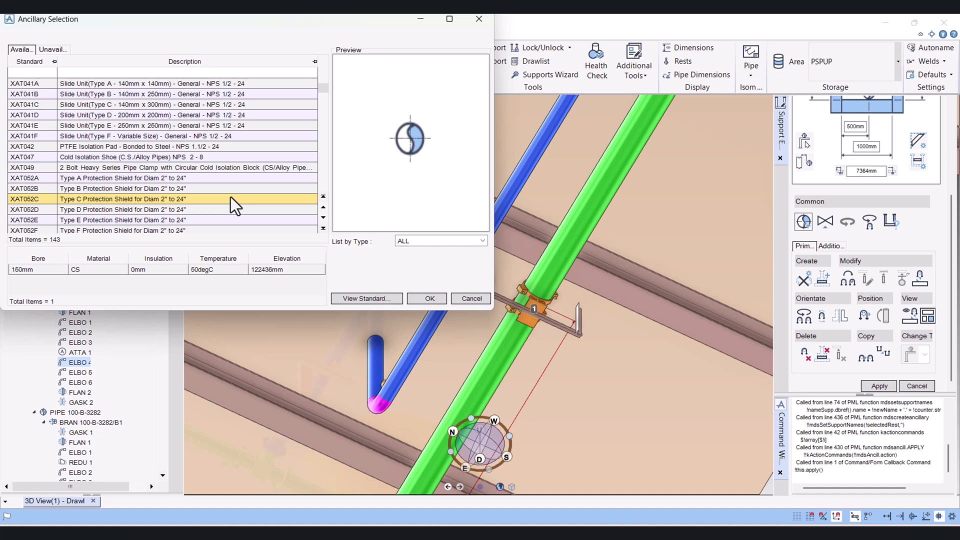
scroll(230, 190, down, 4)
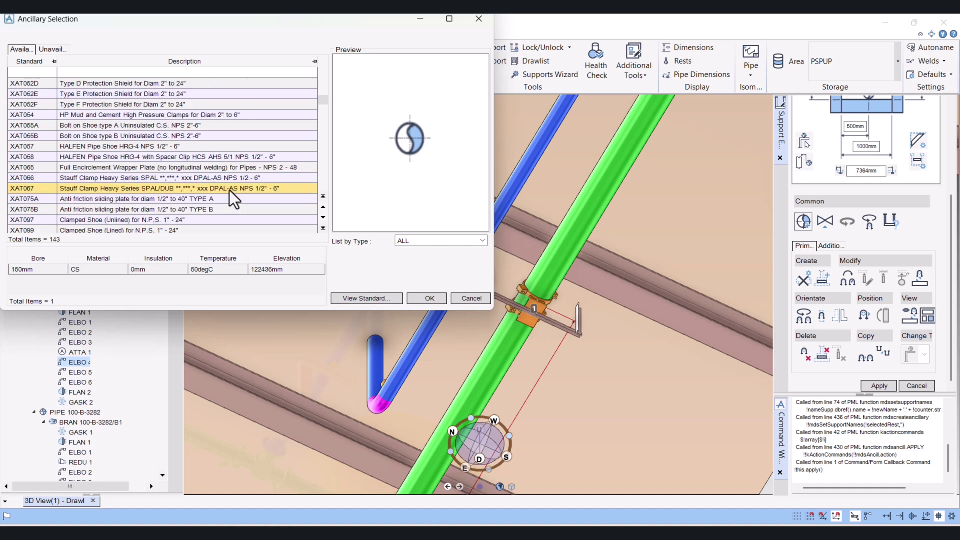
scroll(191, 188, up, 2)
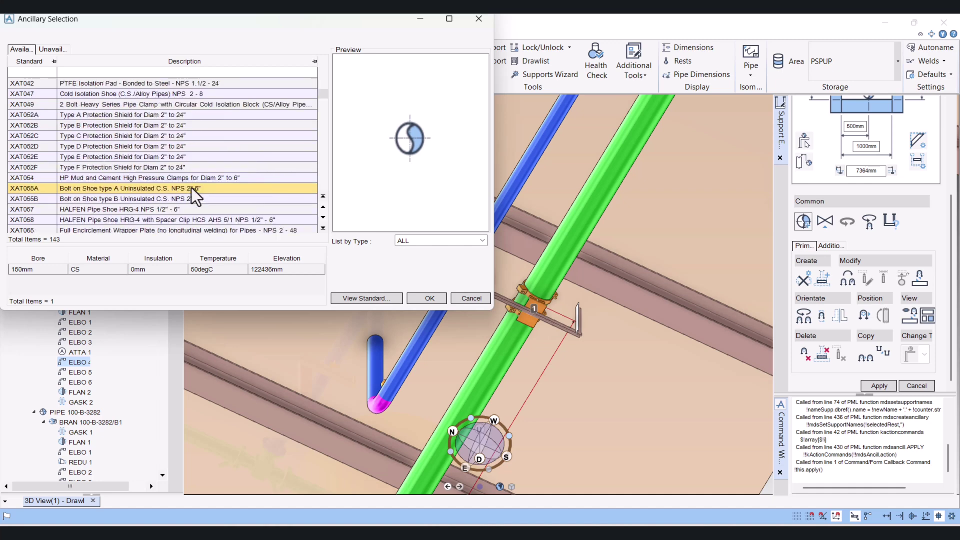
scroll(191, 188, up, 3)
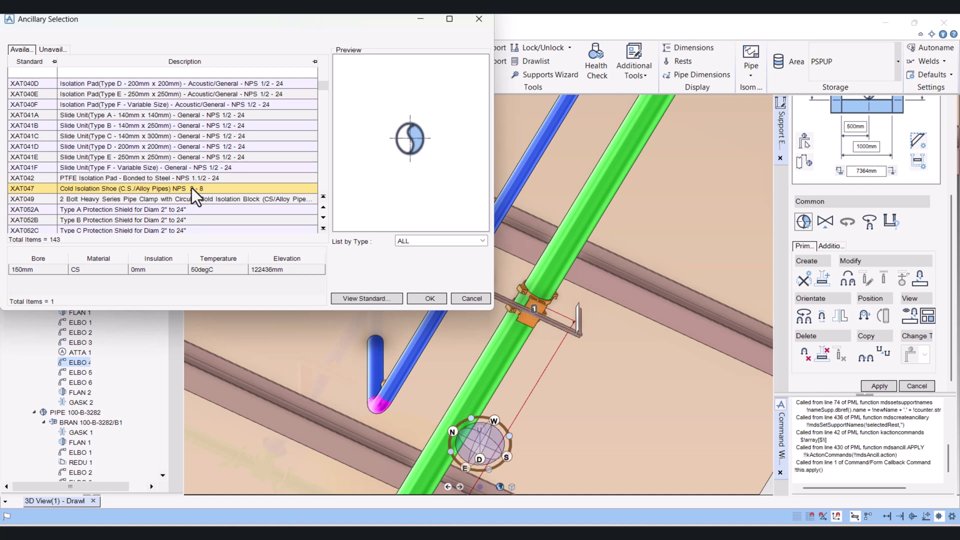
scroll(191, 187, down, 4)
scroll(192, 188, down, 6)
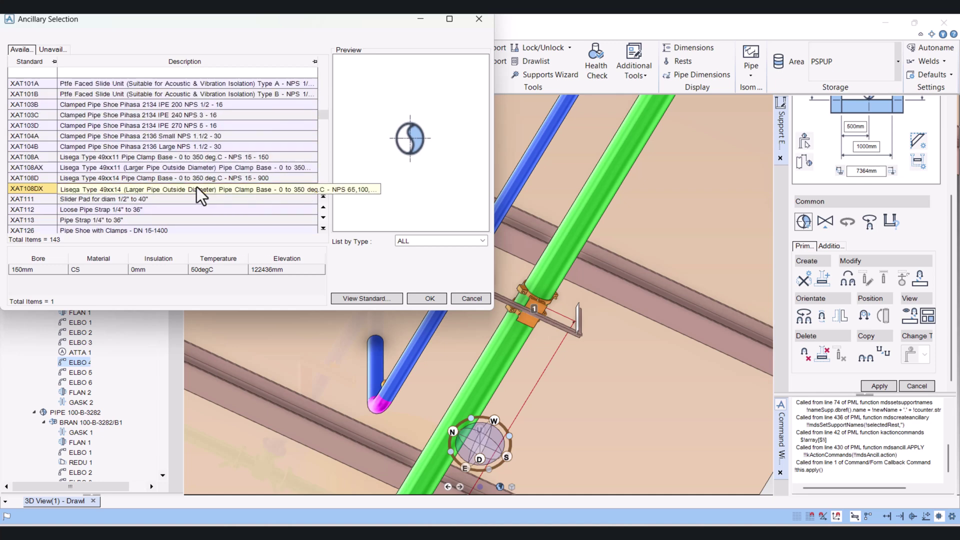
scroll(185, 203, down, 1)
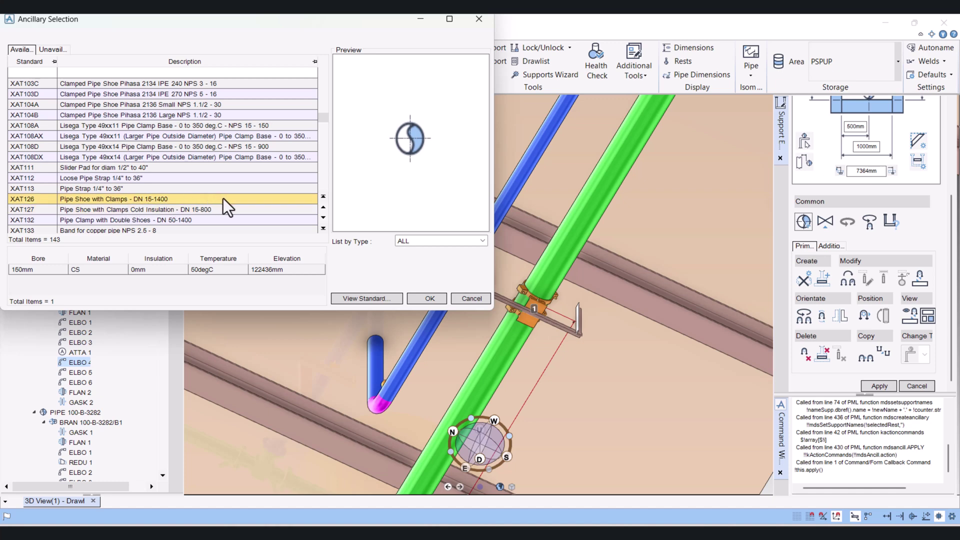
scroll(223, 198, up, 4)
scroll(223, 198, up, 2)
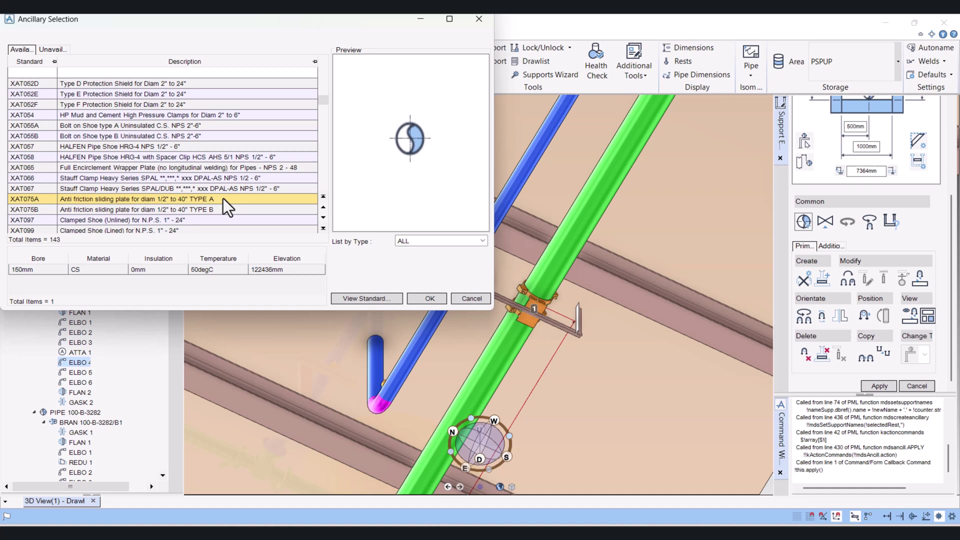
scroll(223, 198, up, 8)
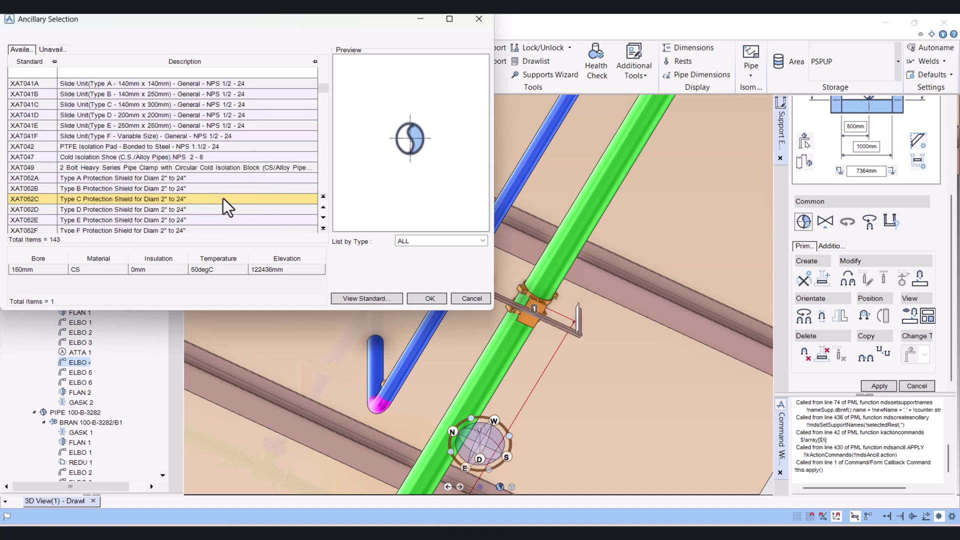
scroll(225, 199, up, 1)
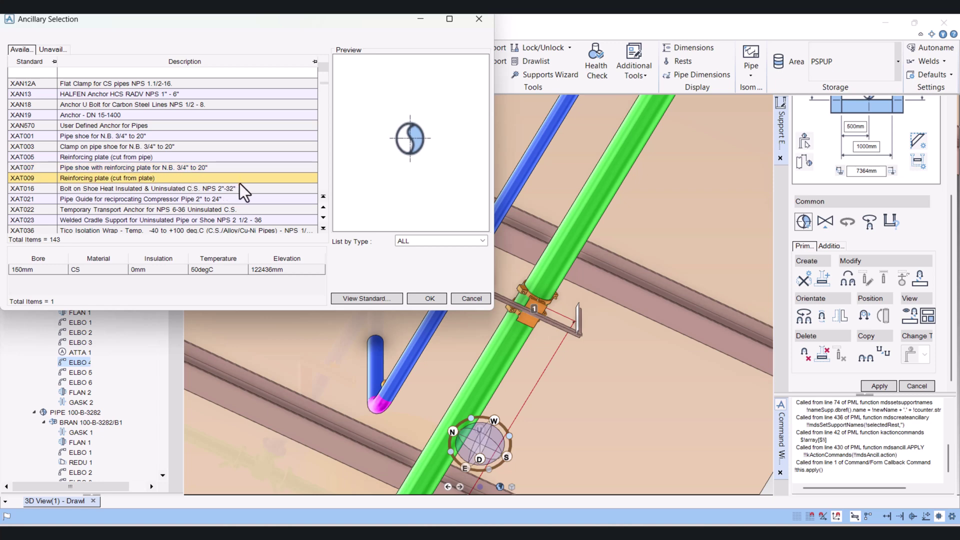
scroll(239, 183, down, 6)
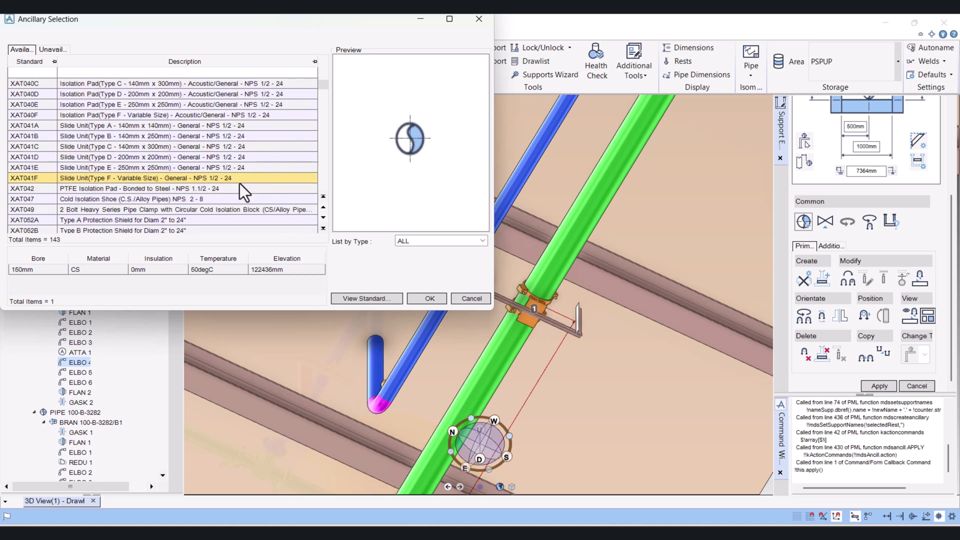
scroll(239, 183, down, 6)
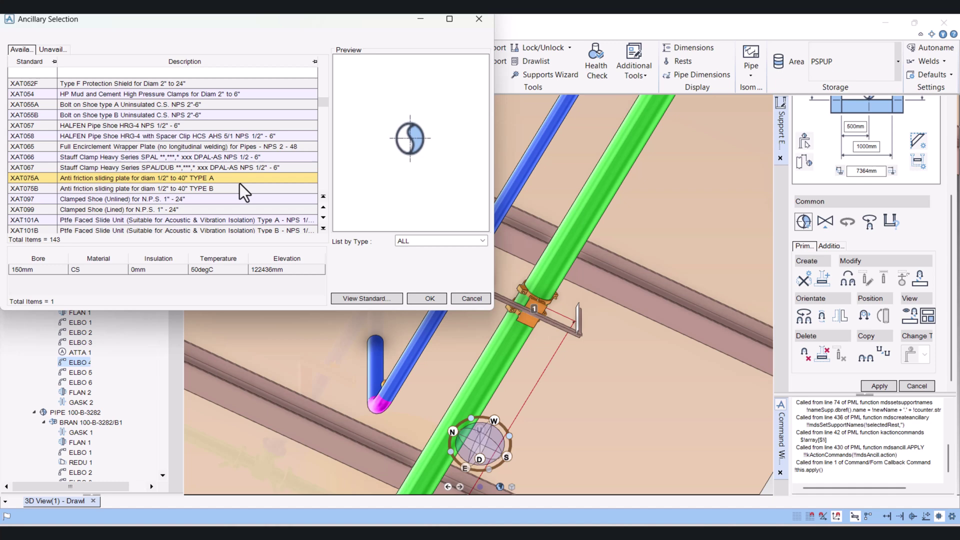
click(110, 200)
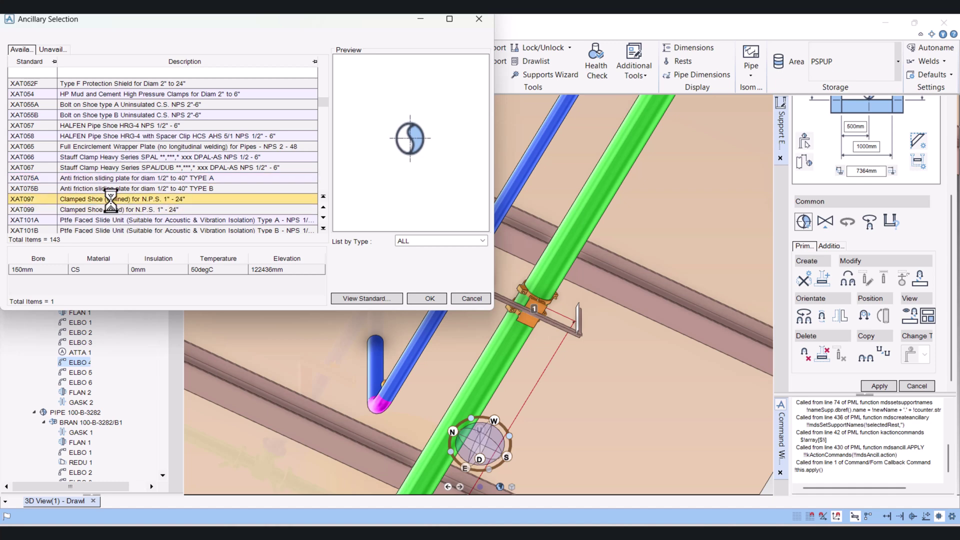
click(429, 298)
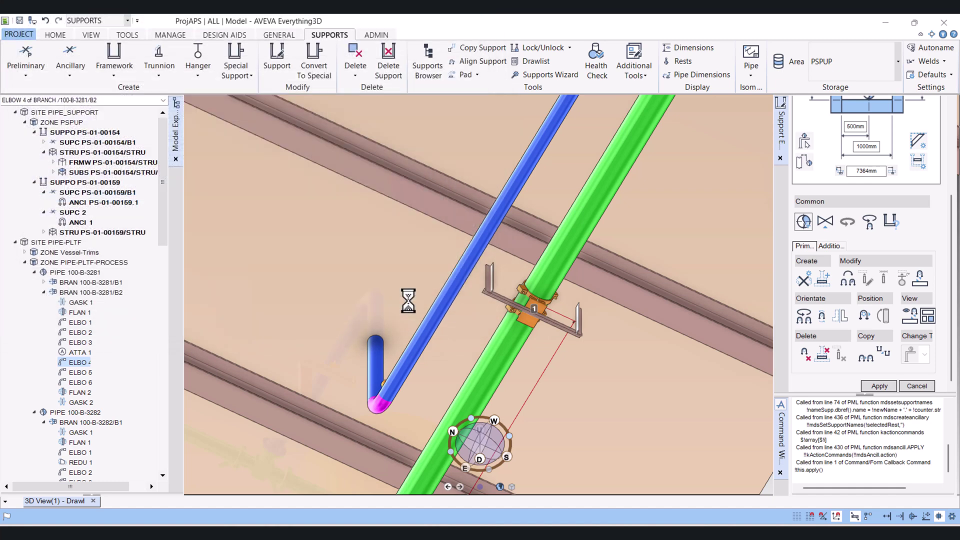
- Set the framework's overall width to 1500 mm so it spans beneath both clamped shoes
middle_drag(404, 301, 474, 290)
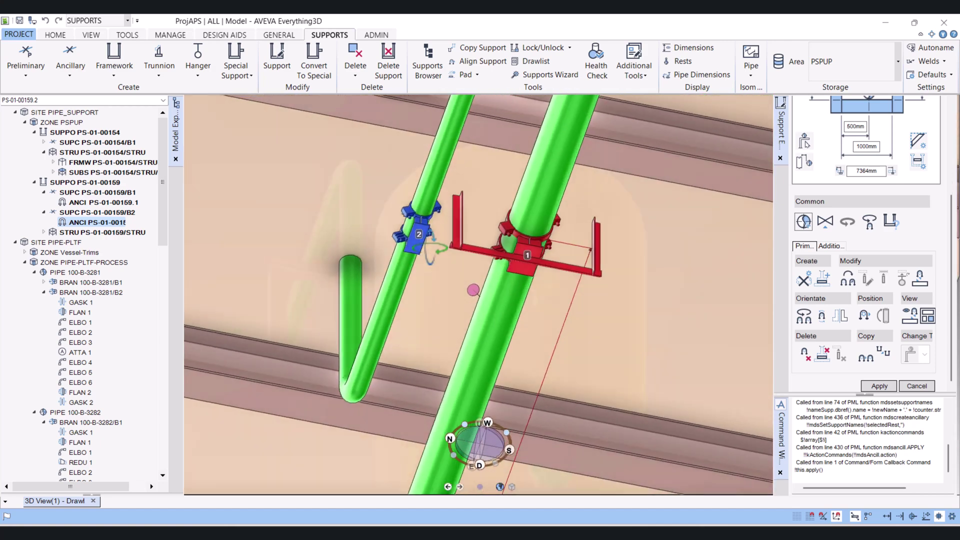
scroll(473, 290, up, 4)
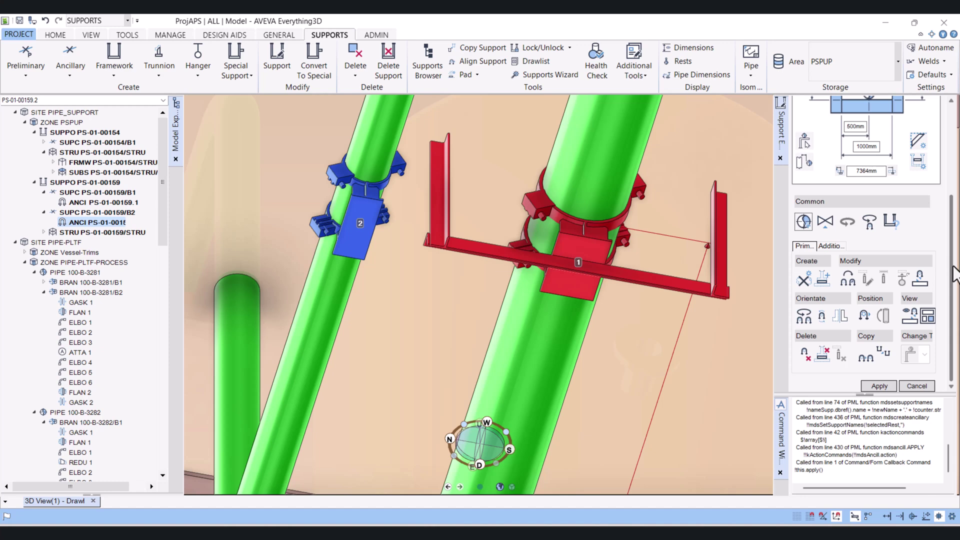
drag(953, 266, 955, 225)
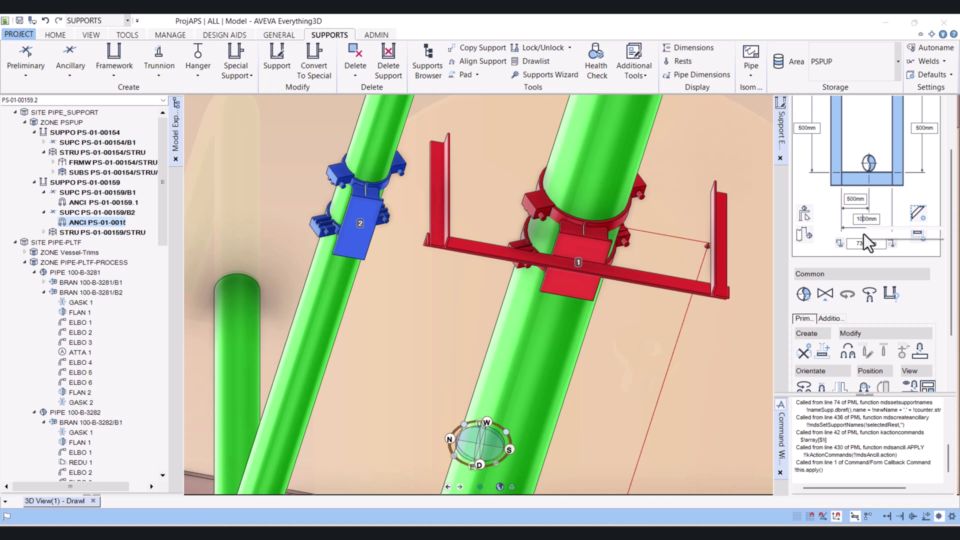
key(BackSpace)
text(5)
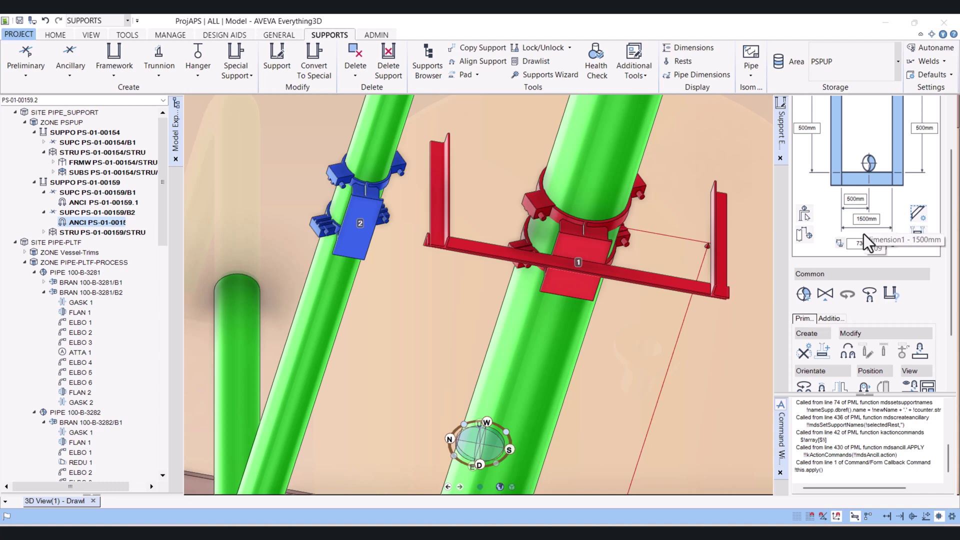
key(Tab)
- Attach the framework support to the platform beam above it, picking that beam as the element to support from
scroll(524, 220, down, 2)
middle_drag(523, 221, 530, 244)
scroll(475, 231, down, 1)
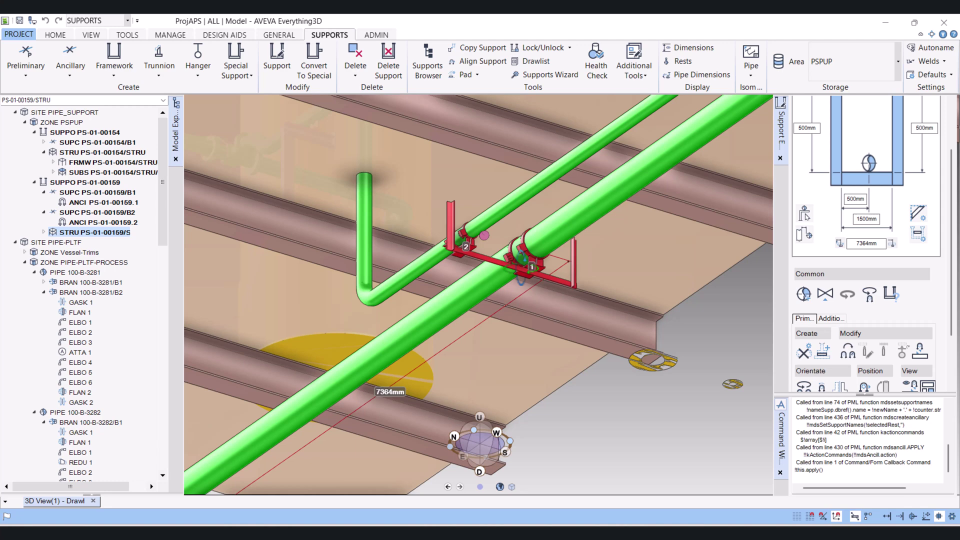
scroll(474, 224, up, 1)
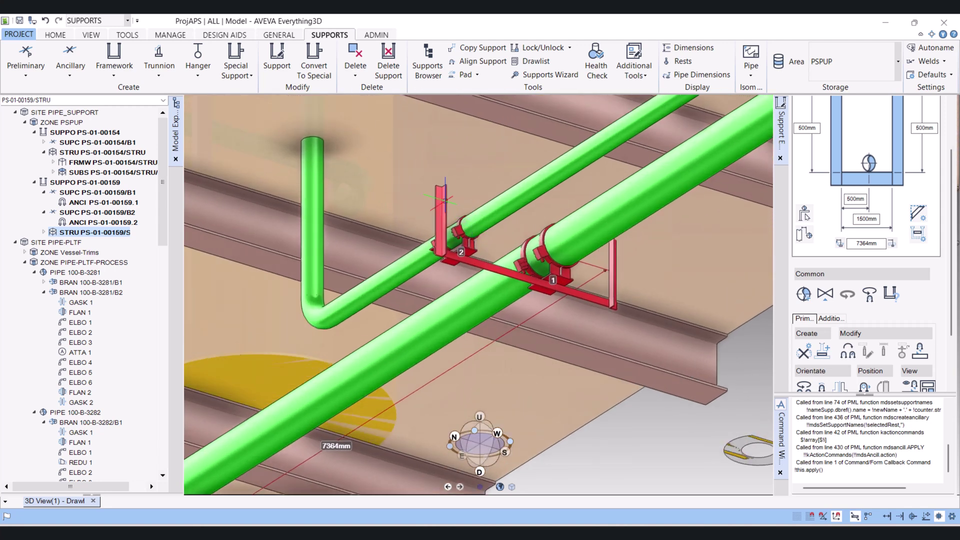
scroll(445, 201, down, 2)
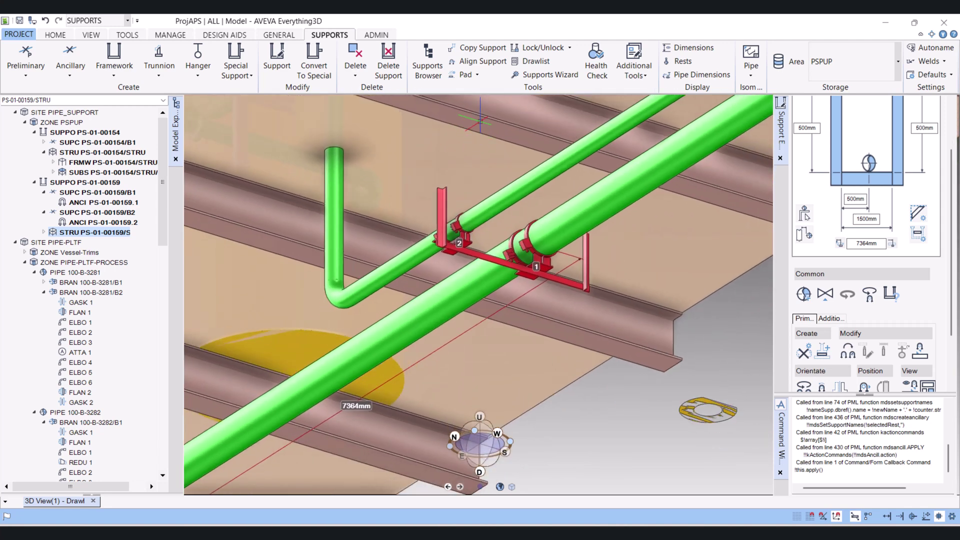
click(807, 239)
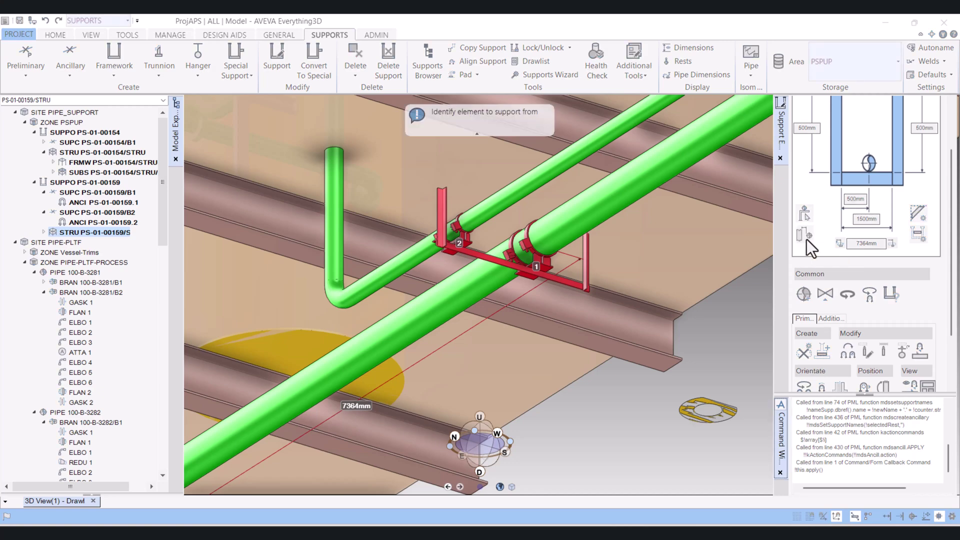
scroll(690, 226, down, 5)
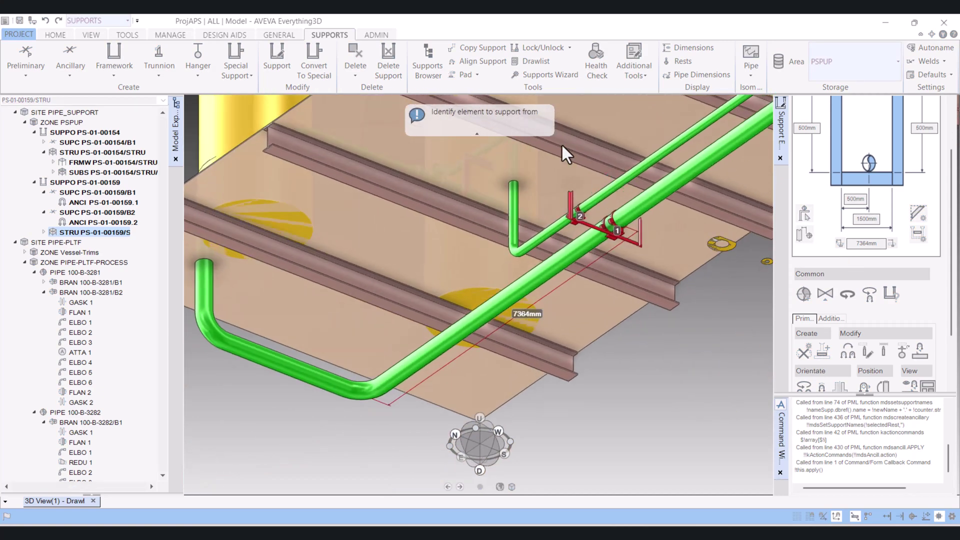
scroll(562, 145, up, 5)
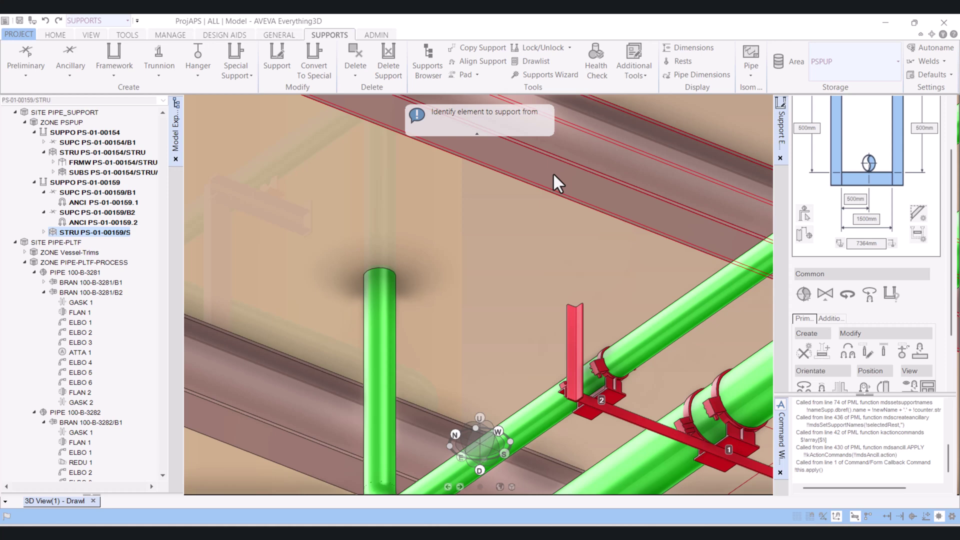
click(554, 175)
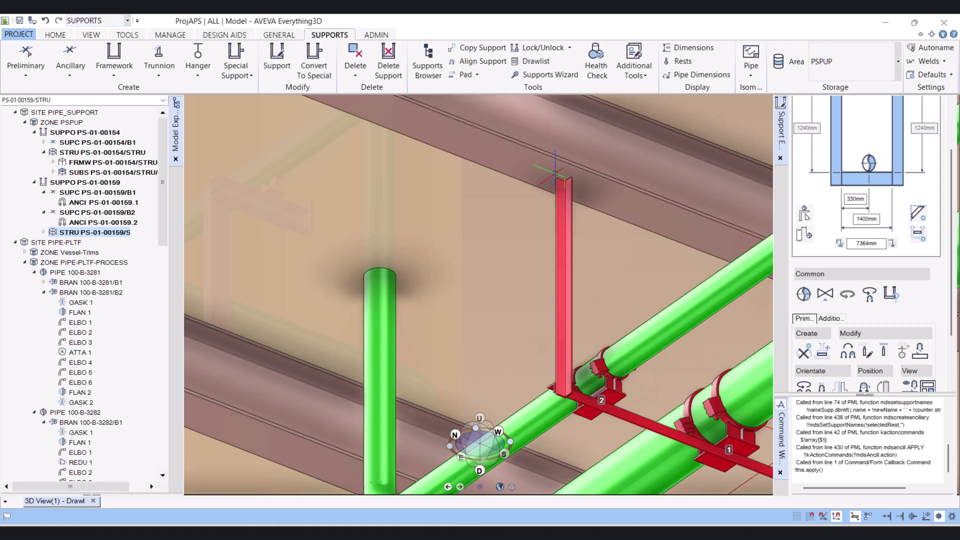
- Change the framework's steelwork template to 203x203x71kg/m I Beam & 168.30x8.0 Circ Hollow Section
scroll(556, 174, down, 4)
middle_drag(581, 211, 602, 202)
scroll(568, 176, up, 2)
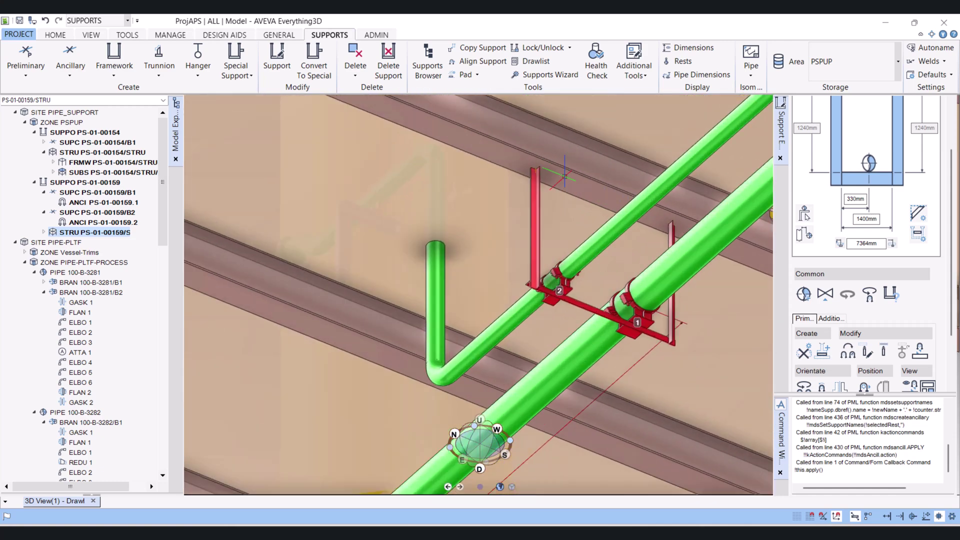
middle_drag(565, 176, 529, 188)
scroll(649, 315, up, 3)
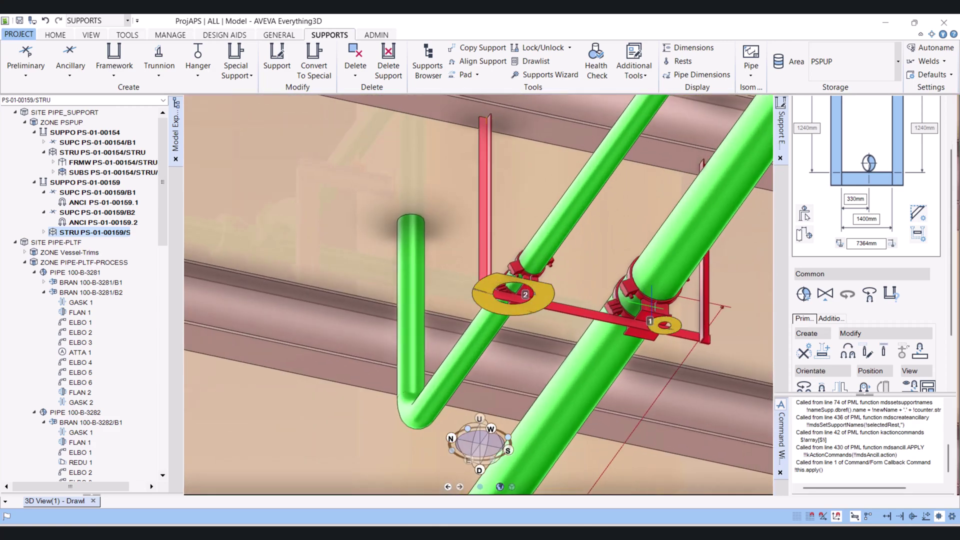
middle_drag(453, 216, 508, 227)
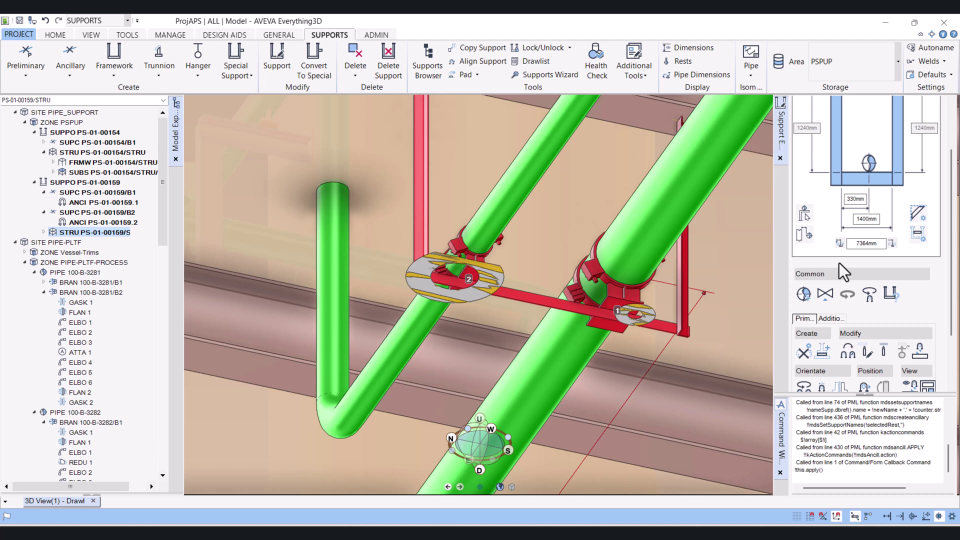
click(893, 295)
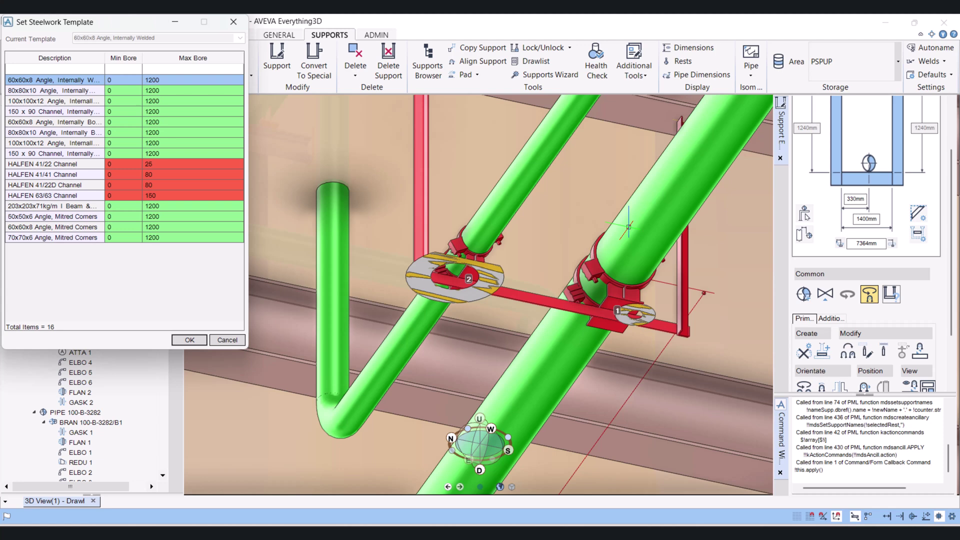
scroll(611, 220, down, 4)
middle_drag(611, 221, 548, 213)
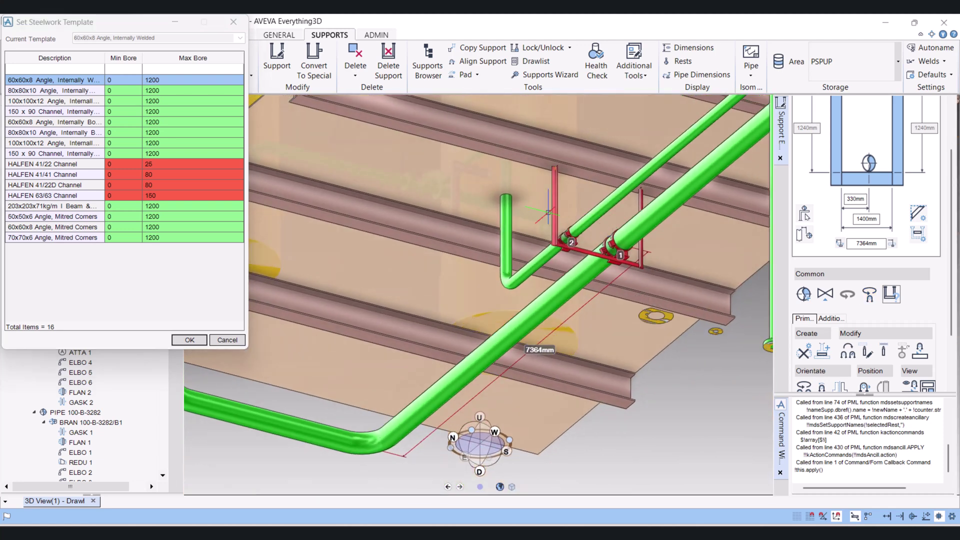
click(44, 209)
click(46, 209)
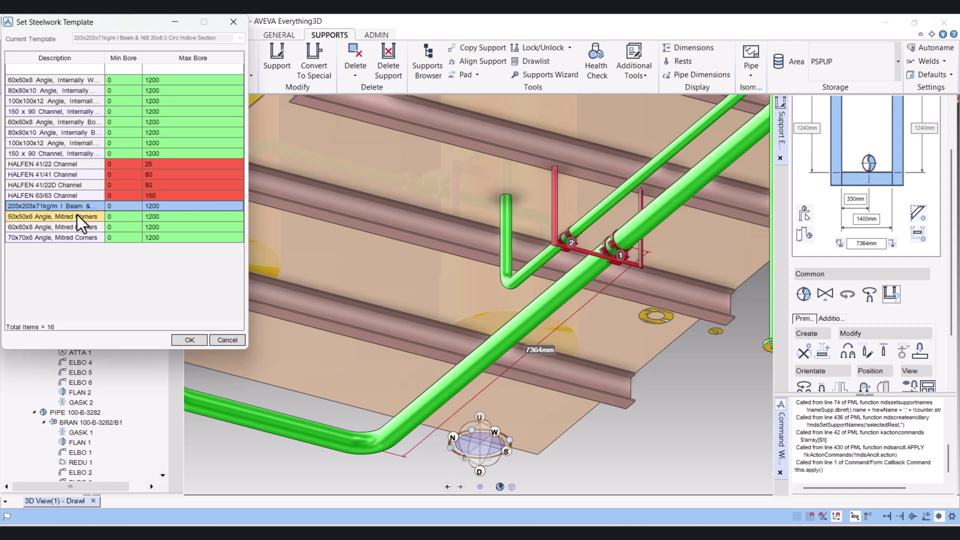
click(189, 340)
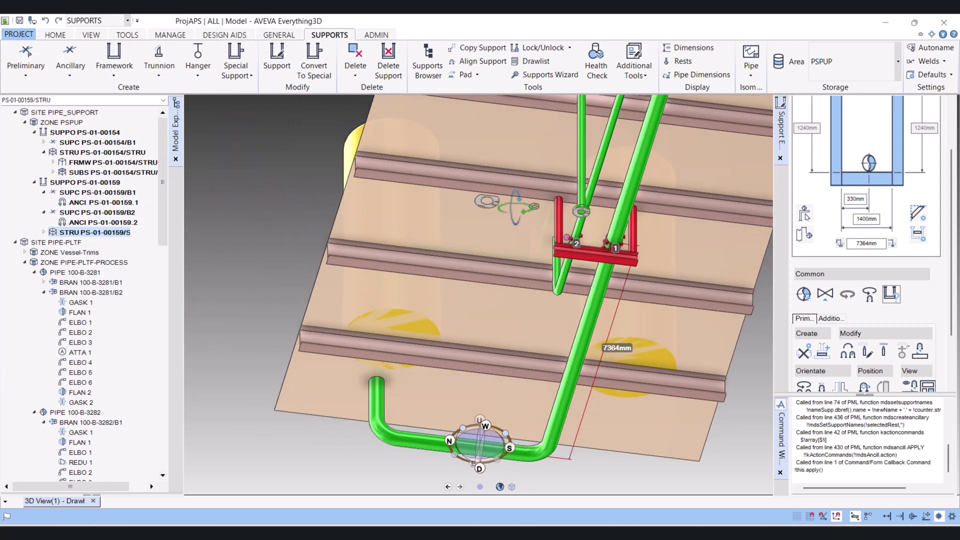
scroll(643, 210, up, 5)
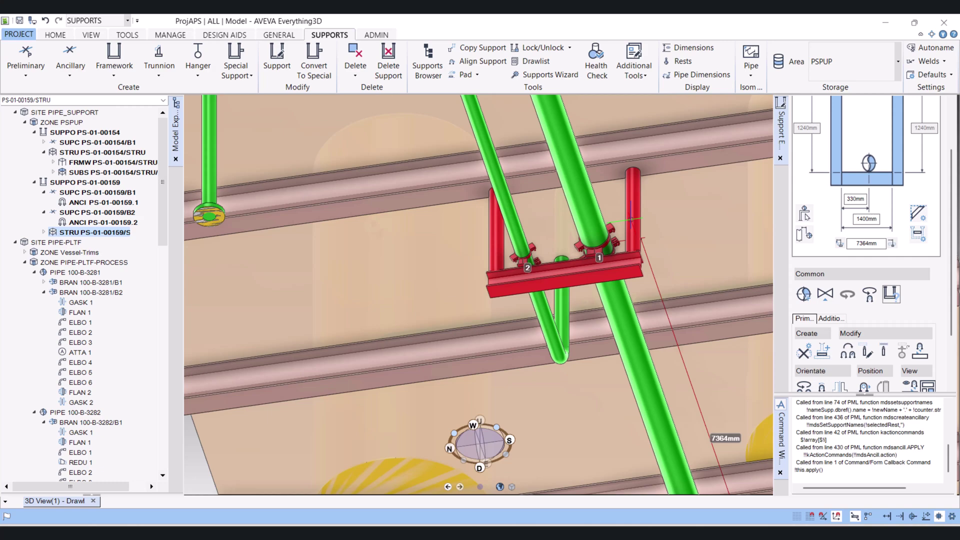
- Add the XGT18 Guide for pipe shoes for diam 2" to 24" to the larger pipe's clamped shoe
middle_drag(609, 228, 577, 230)
scroll(578, 233, down, 3)
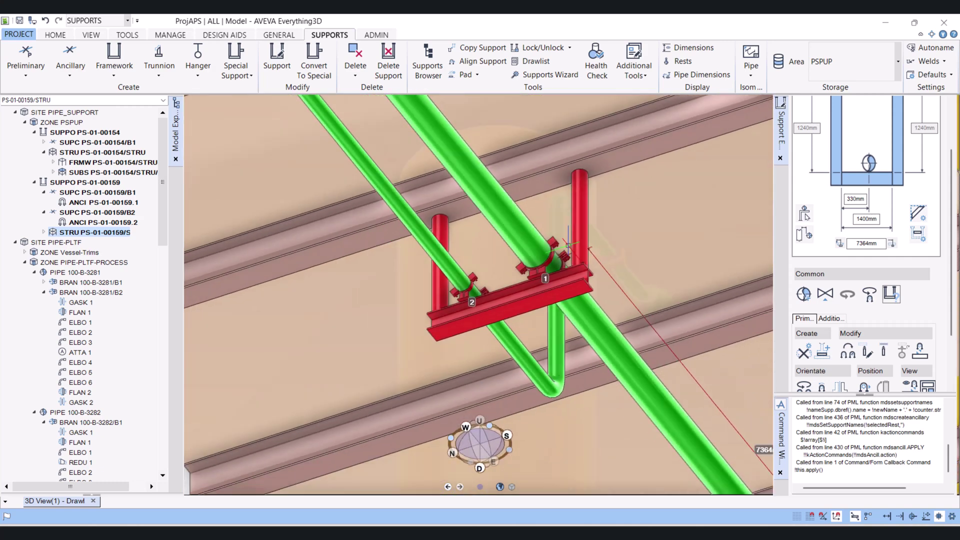
middle_drag(549, 268, 567, 321)
scroll(572, 235, down, 3)
middle_drag(557, 250, 569, 257)
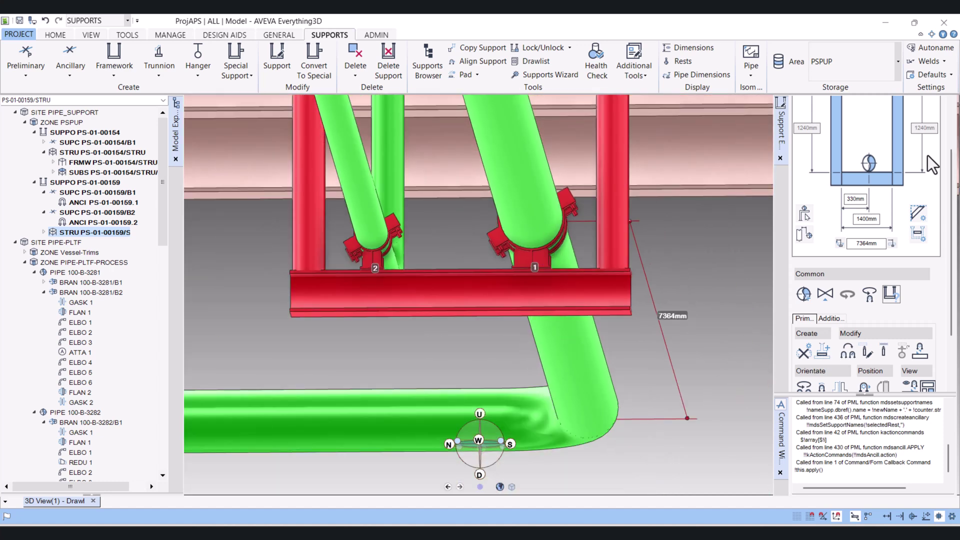
drag(950, 172, 955, 133)
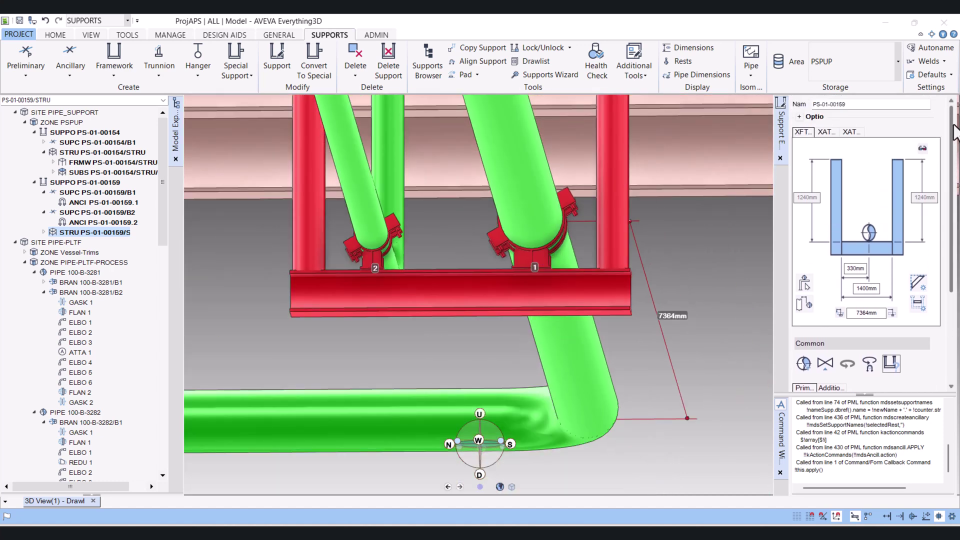
click(823, 133)
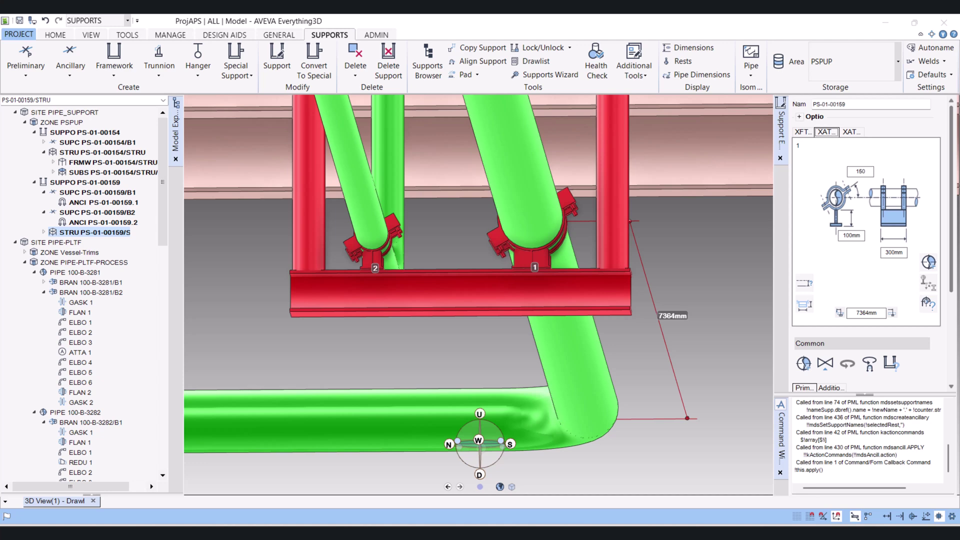
click(930, 262)
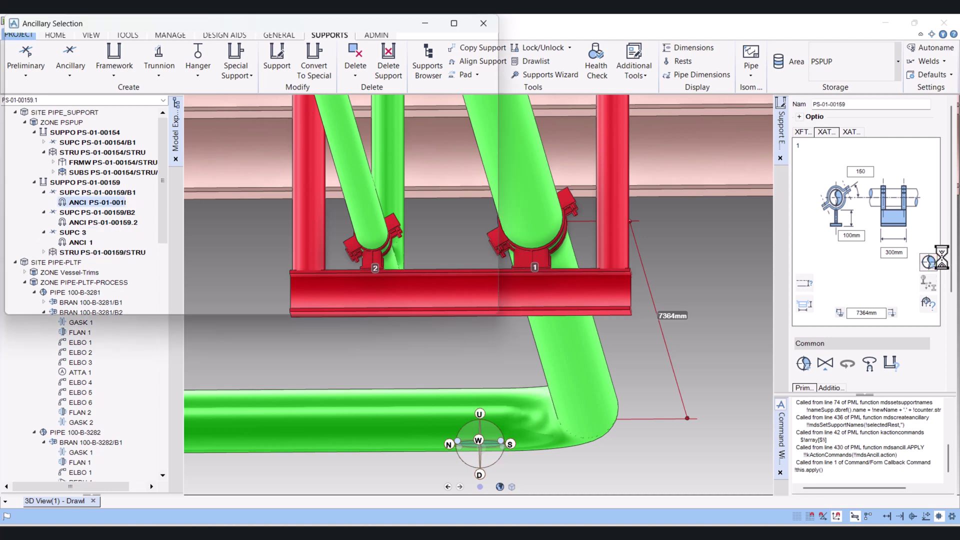
scroll(245, 195, down, 3)
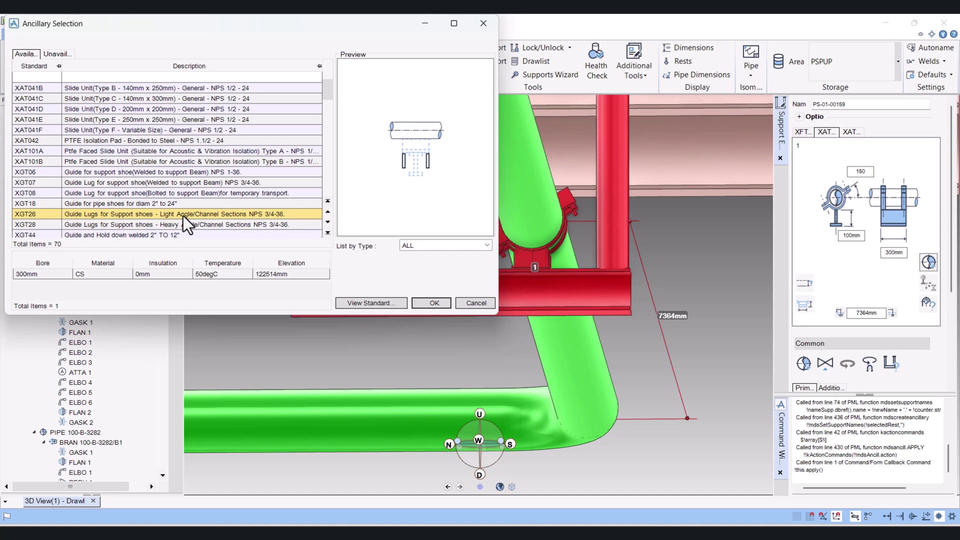
click(155, 205)
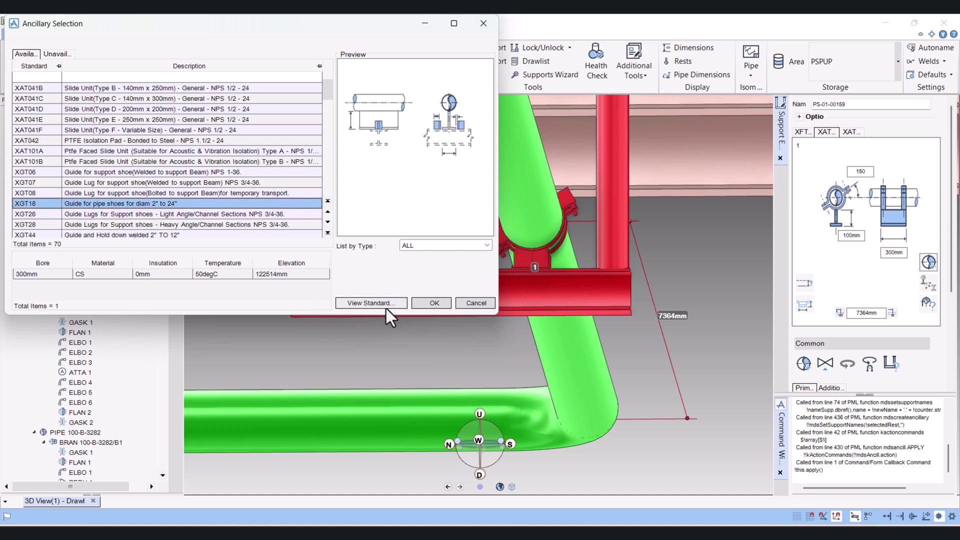
click(434, 303)
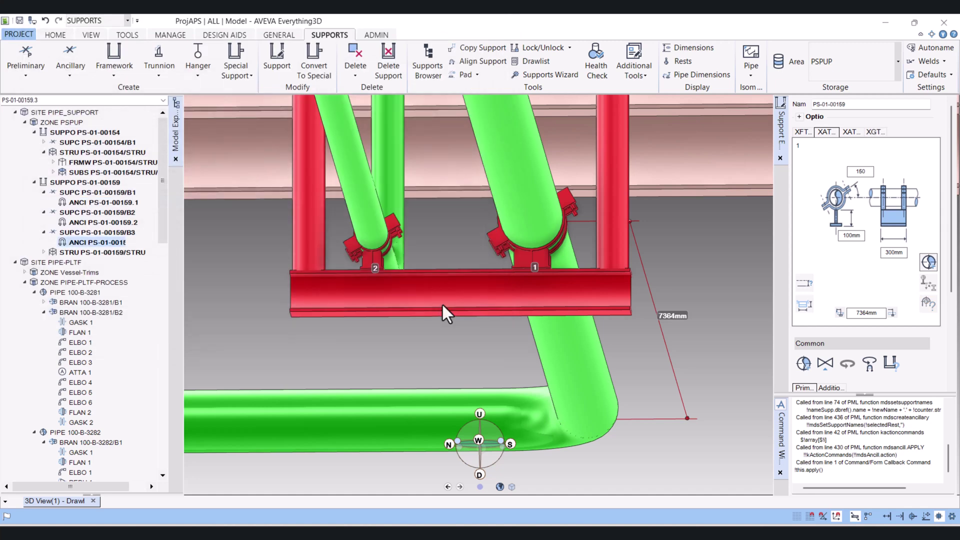
- Add the XGT18 Guide for pipe shoes for diam 2" to 24" to the smaller pipe's clamped shoe
middle_drag(519, 265, 573, 281)
scroll(526, 285, up, 4)
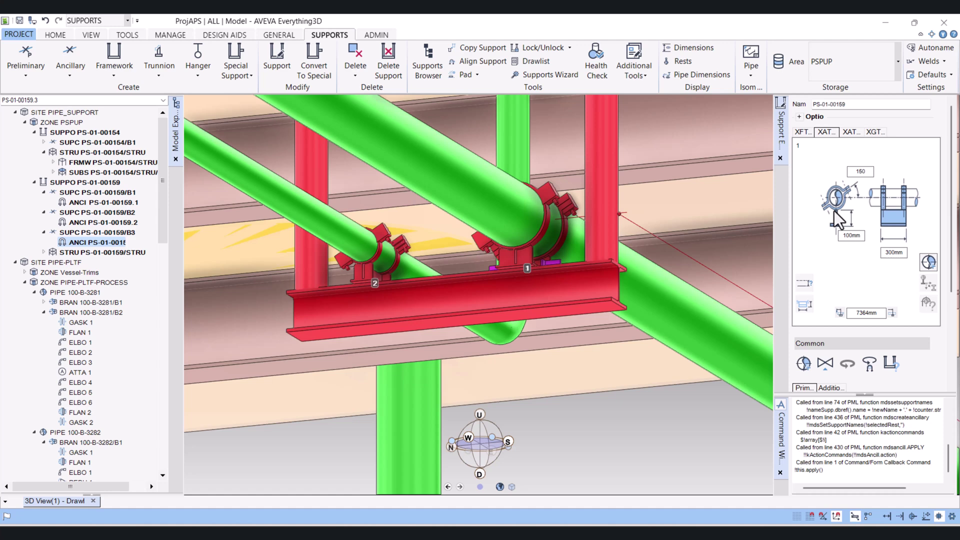
click(851, 132)
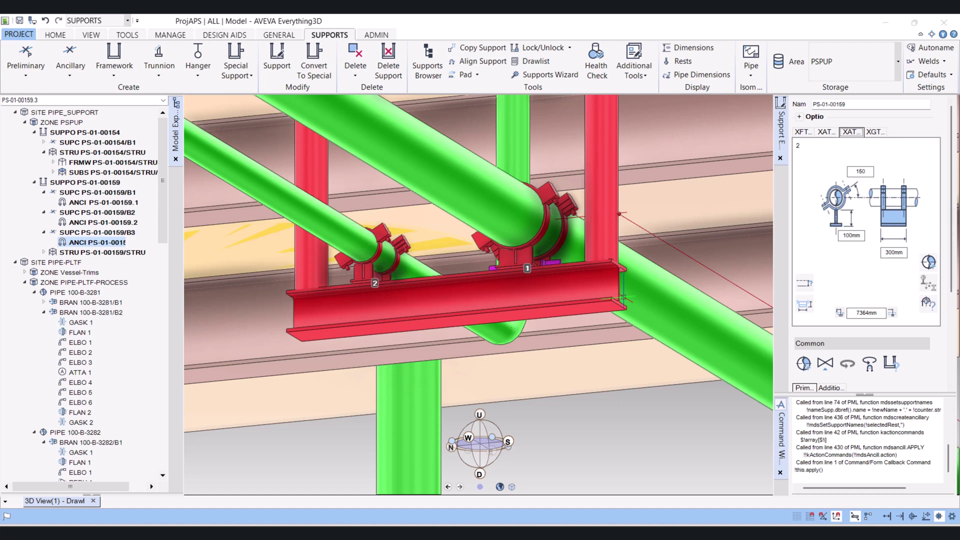
click(929, 262)
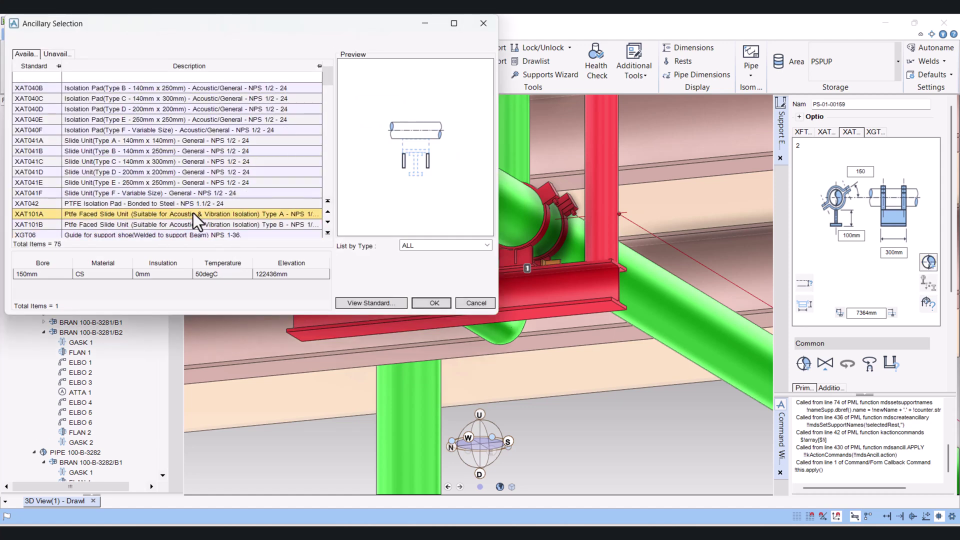
scroll(192, 211, down, 2)
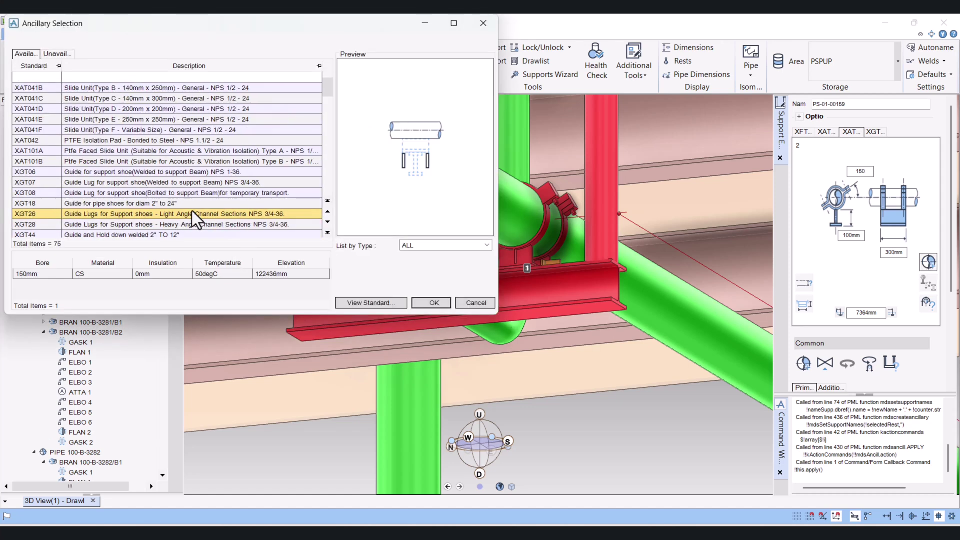
click(144, 235)
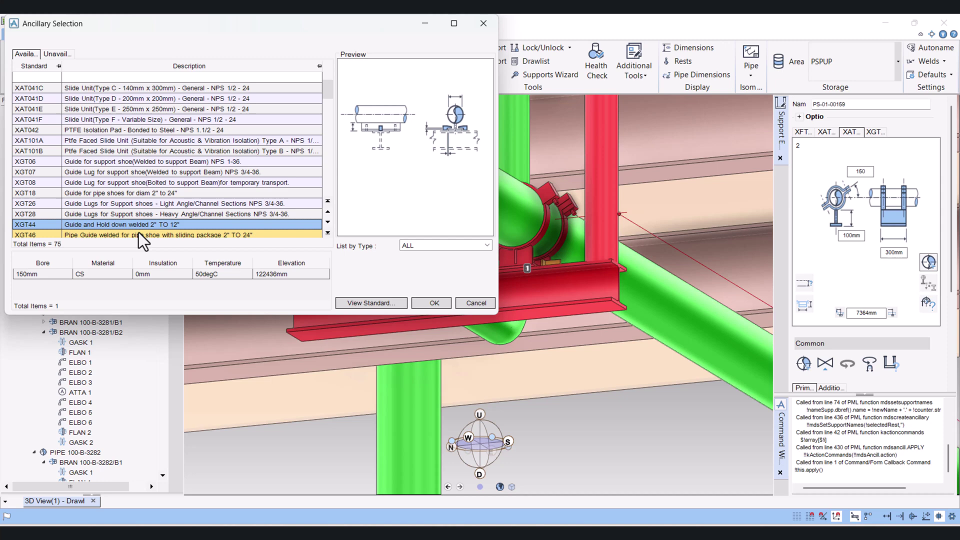
click(109, 193)
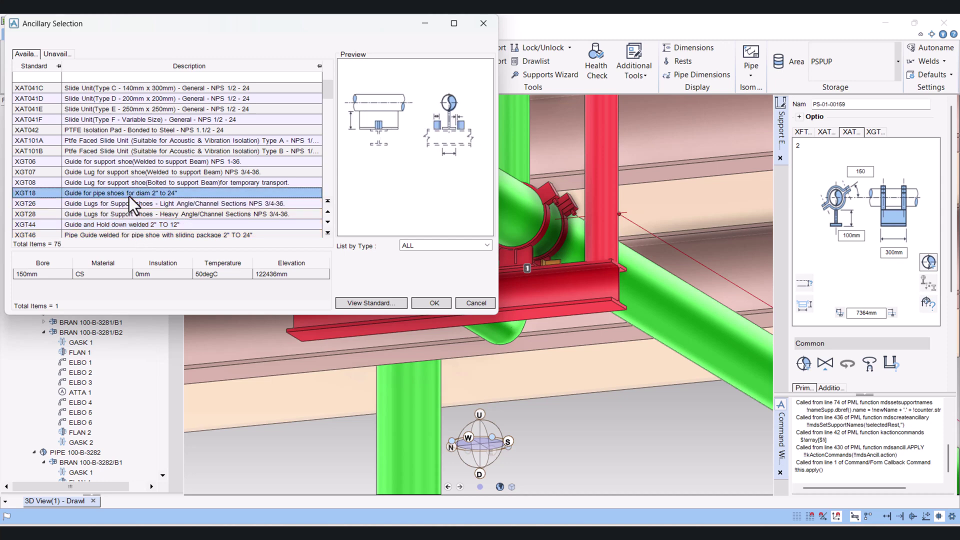
click(431, 303)
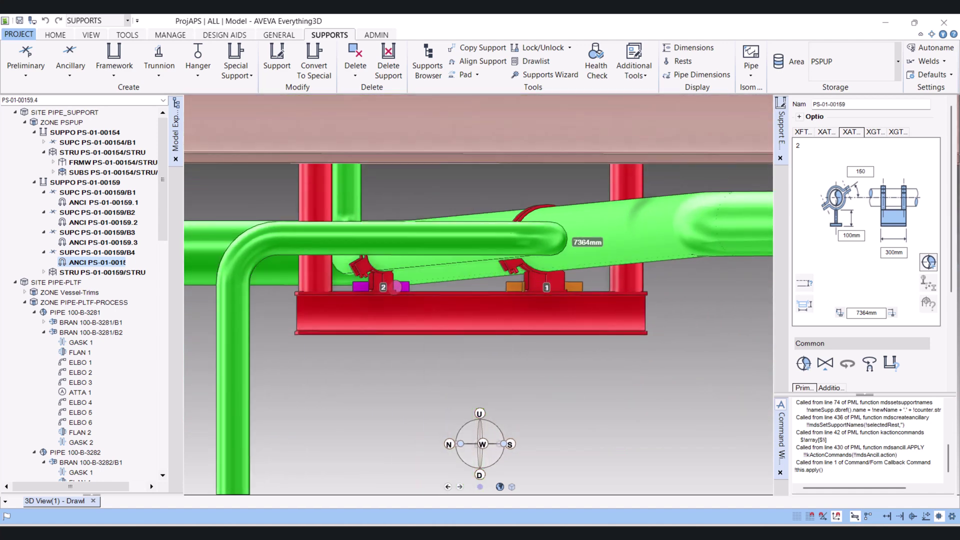
- Finish editing the two-pipe framework support and run the support health check on it
scroll(940, 320, down, 5)
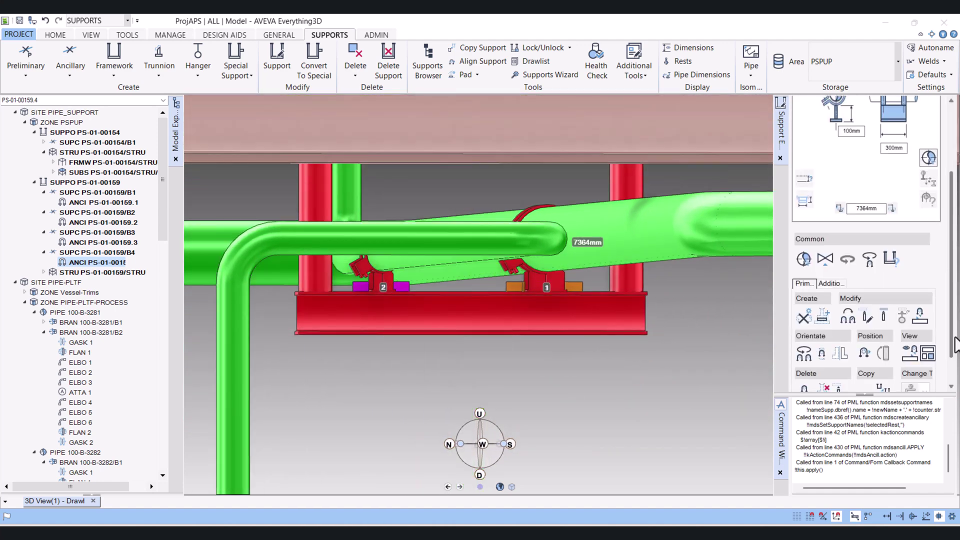
scroll(957, 362, down, 1)
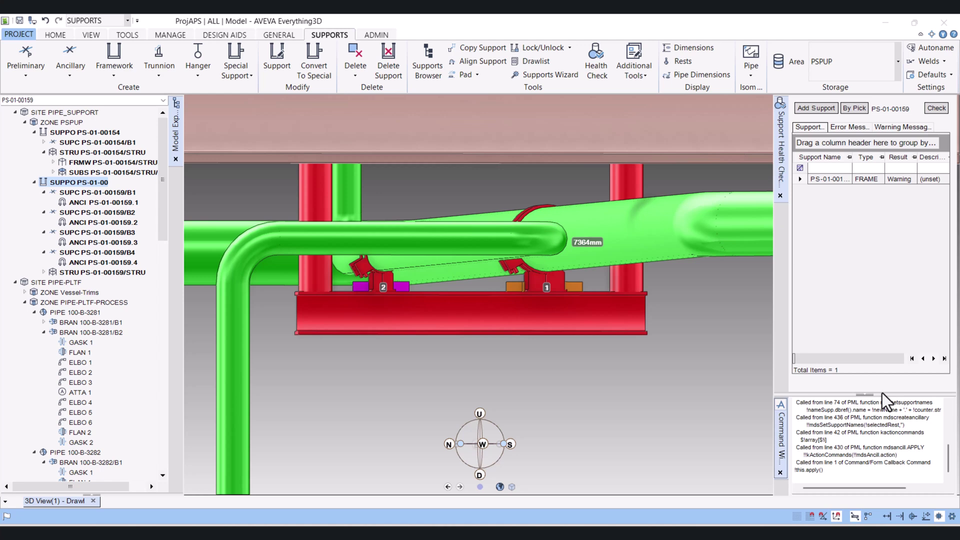
scroll(541, 271, down, 3)
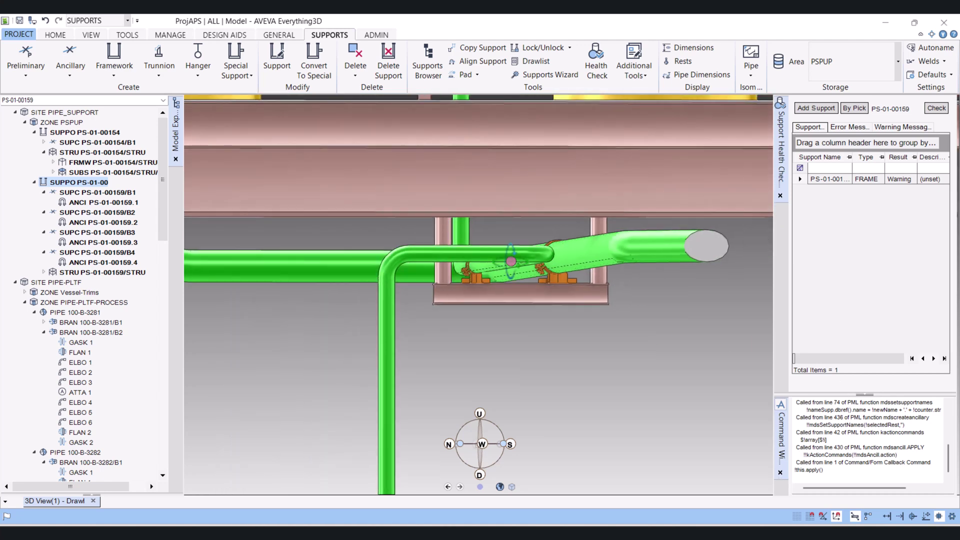
middle_drag(511, 259, 506, 246)
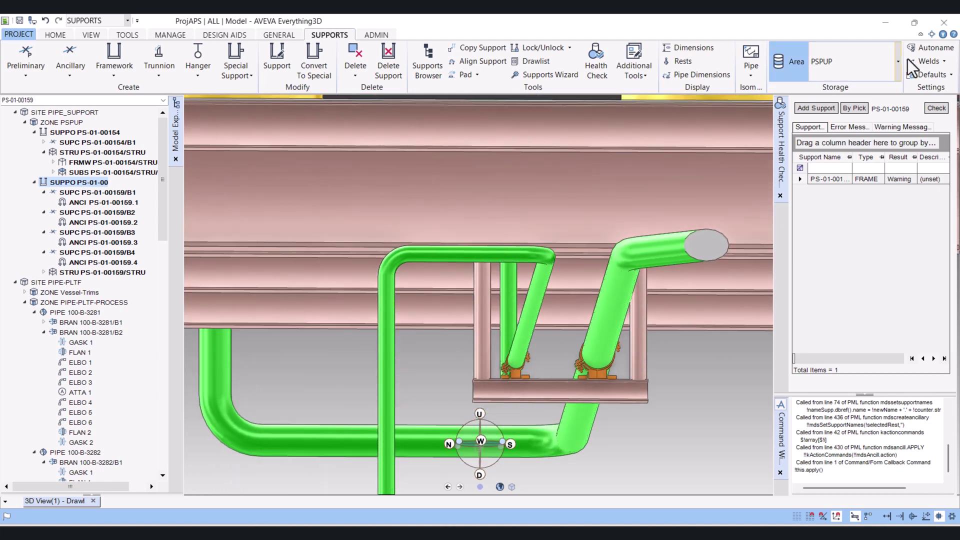
click(936, 108)
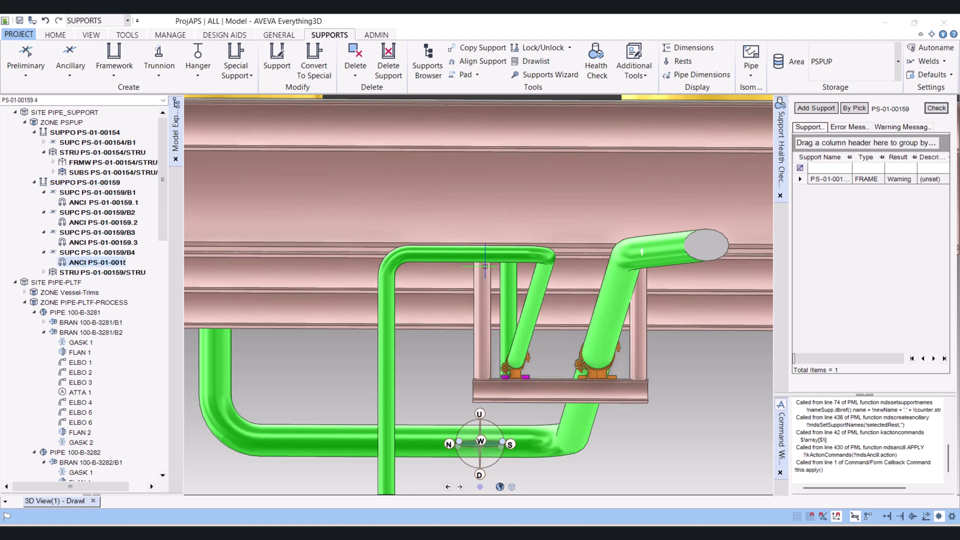
- Pick the two-pipe framework support in the 3D view as the support for the health check
click(854, 108)
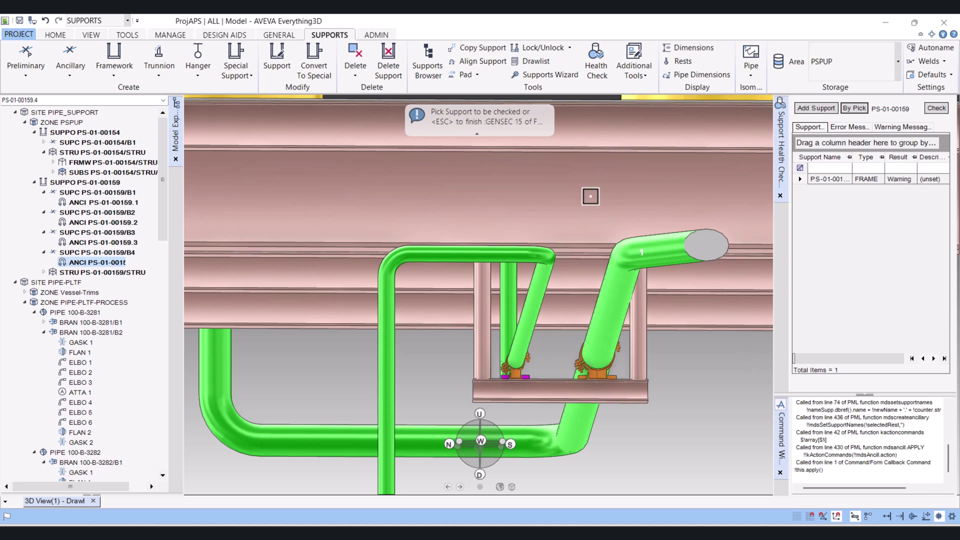
click(780, 195)
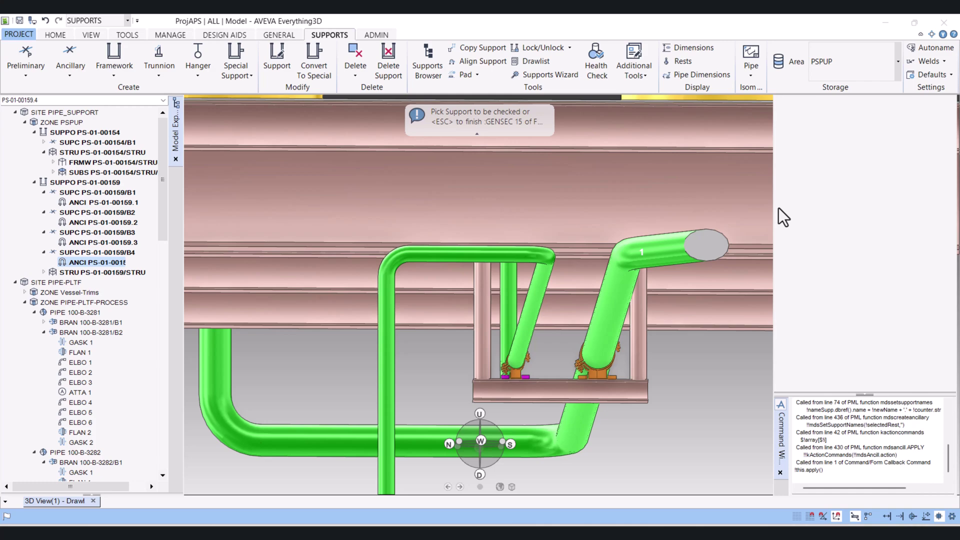
scroll(487, 311, down, 4)
middle_drag(506, 301, 540, 311)
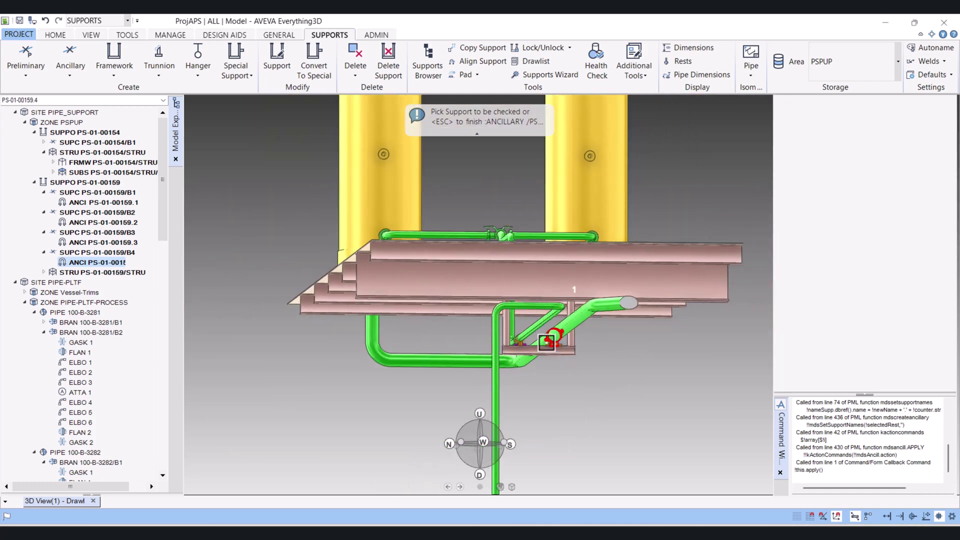
click(546, 343)
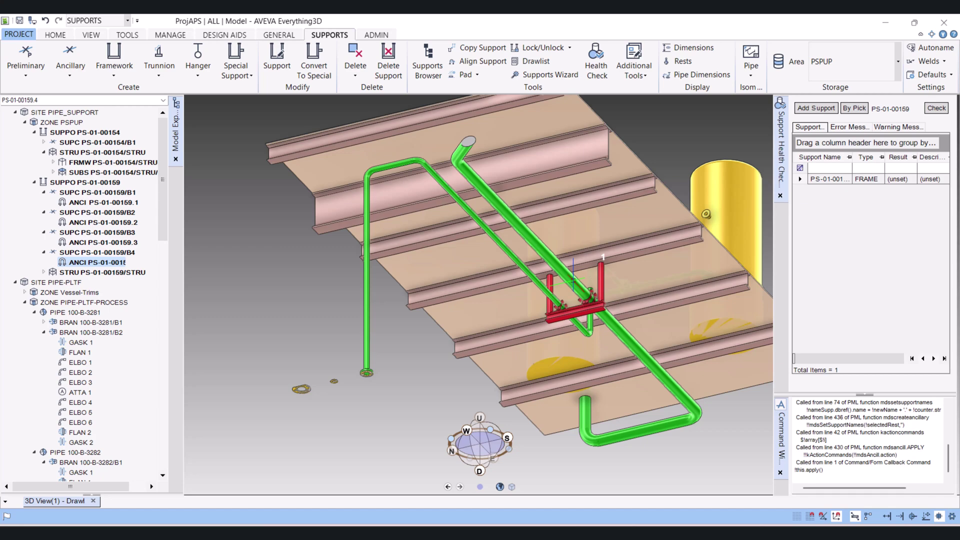
- Copy the two-pipe framework support 6000 mm along the larger pipe towards the deep platform beam, without aligning it to a selected framework
middle_drag(573, 281, 415, 273)
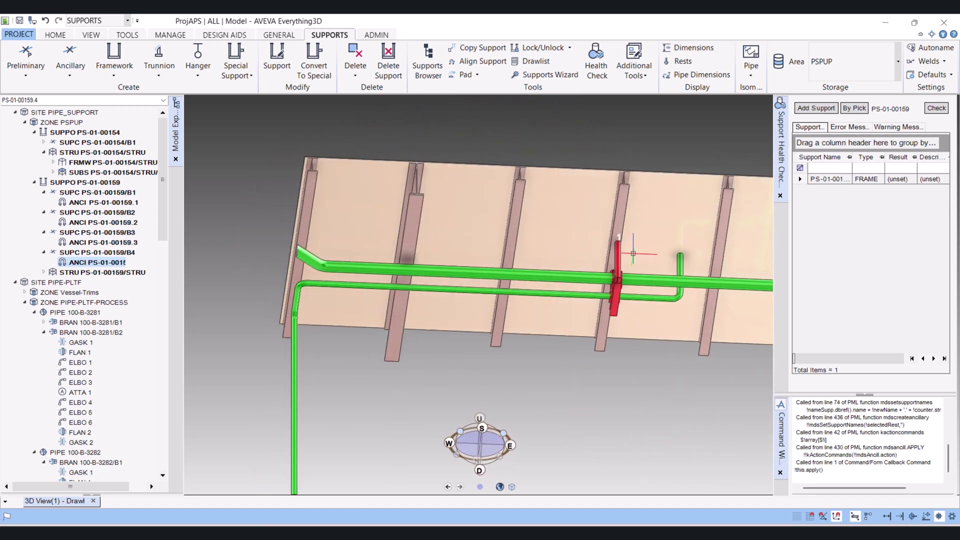
middle_drag(633, 254, 646, 283)
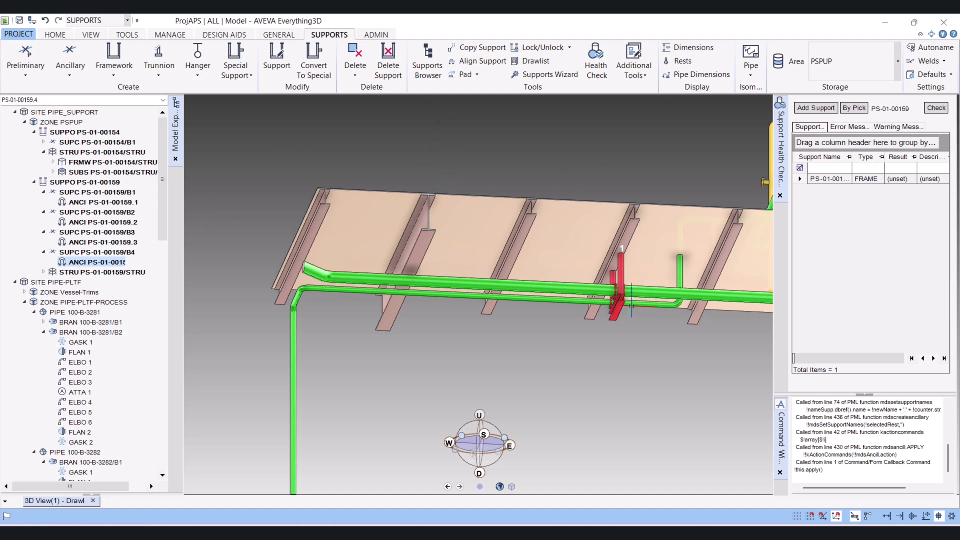
middle_drag(640, 308, 626, 306)
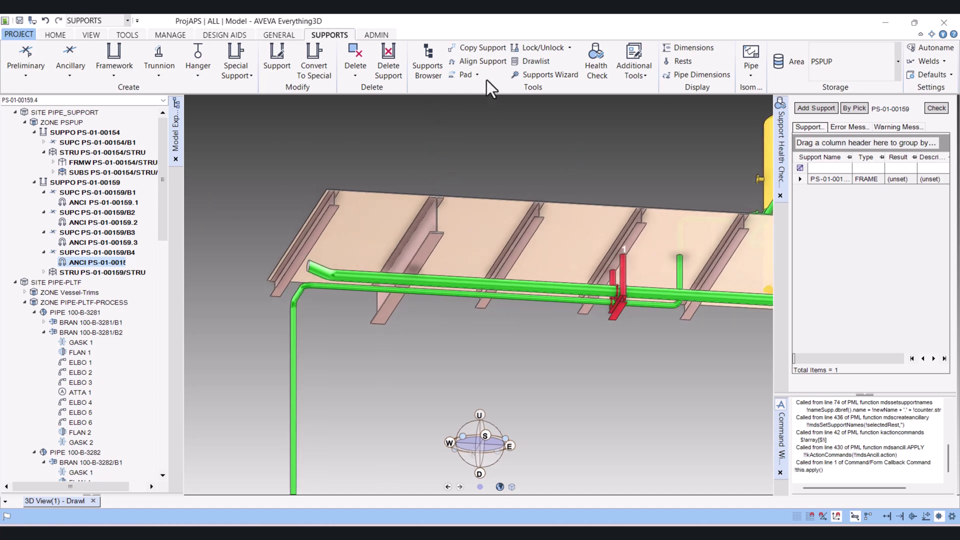
click(477, 52)
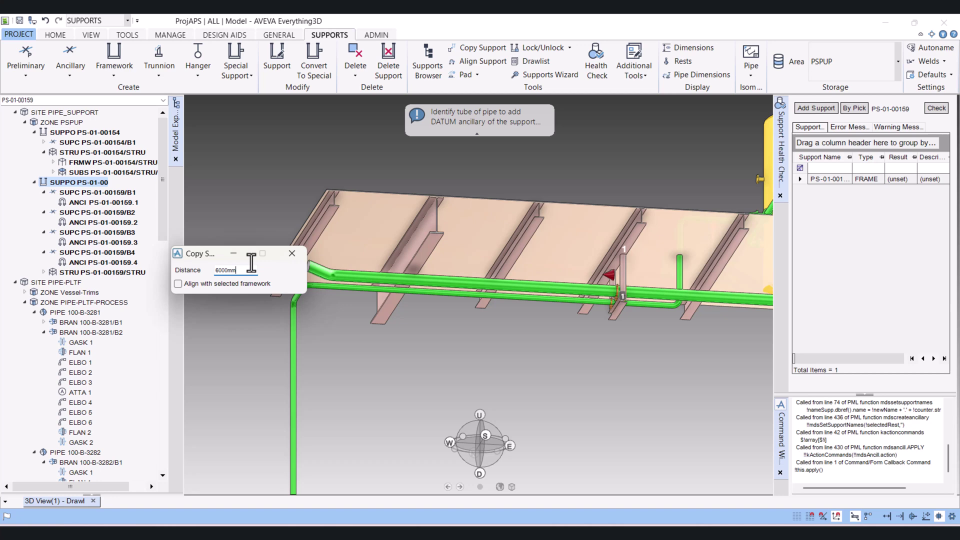
click(781, 196)
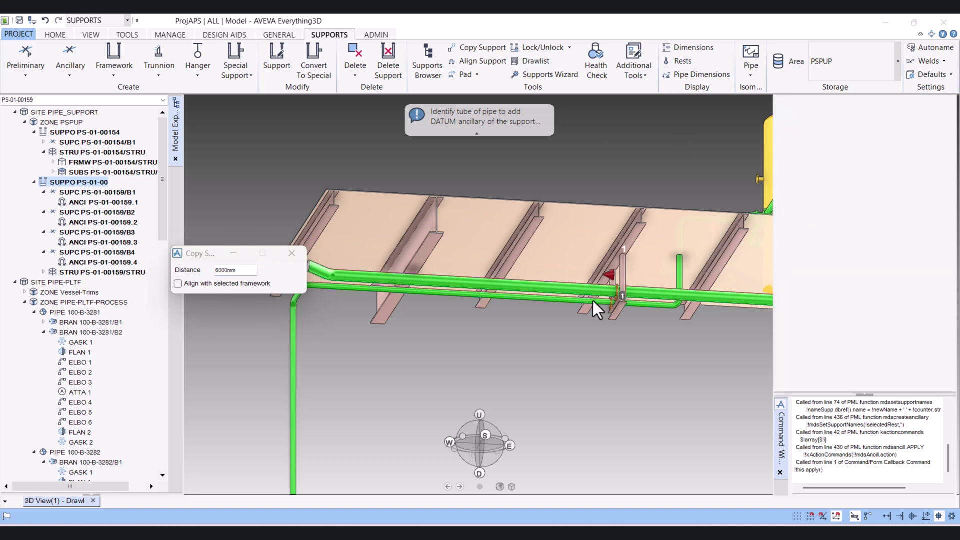
click(251, 272)
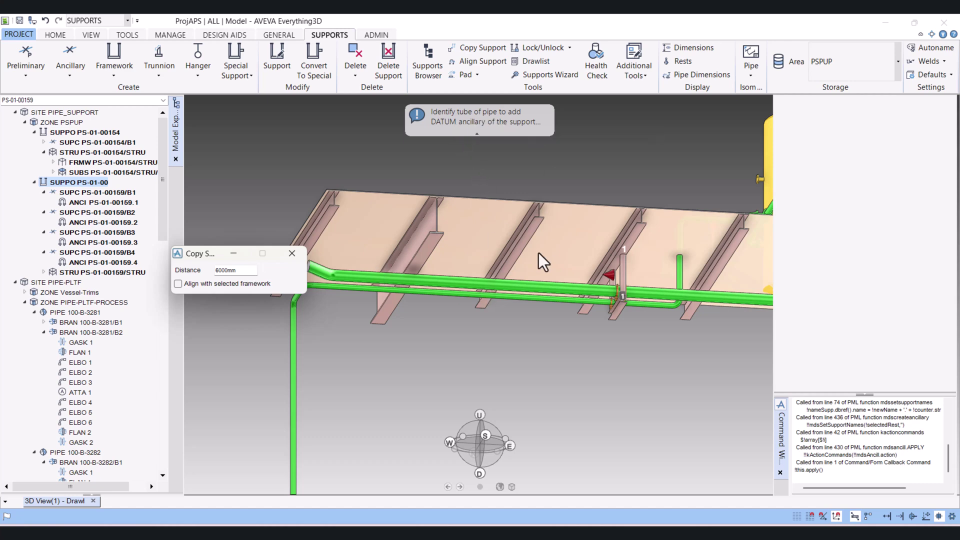
click(448, 284)
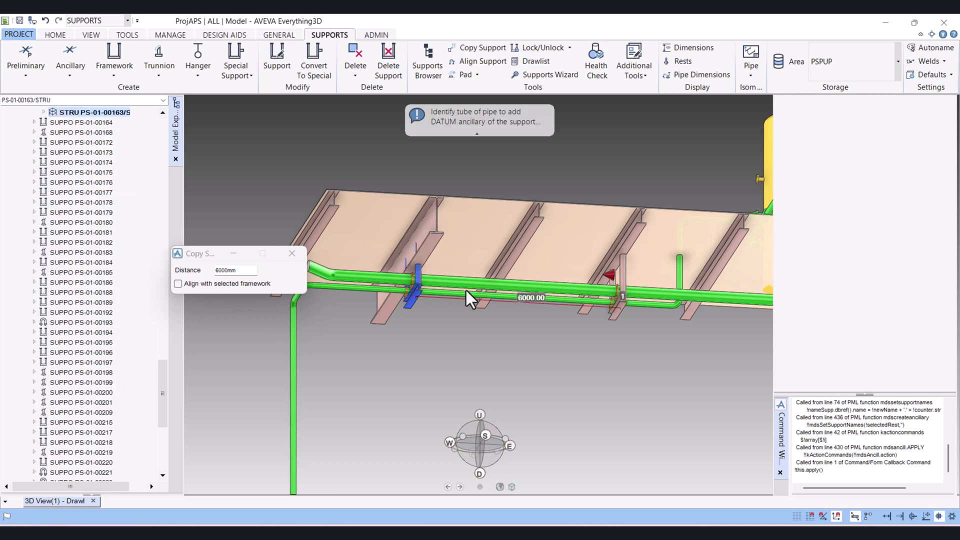
scroll(466, 290, down, 3)
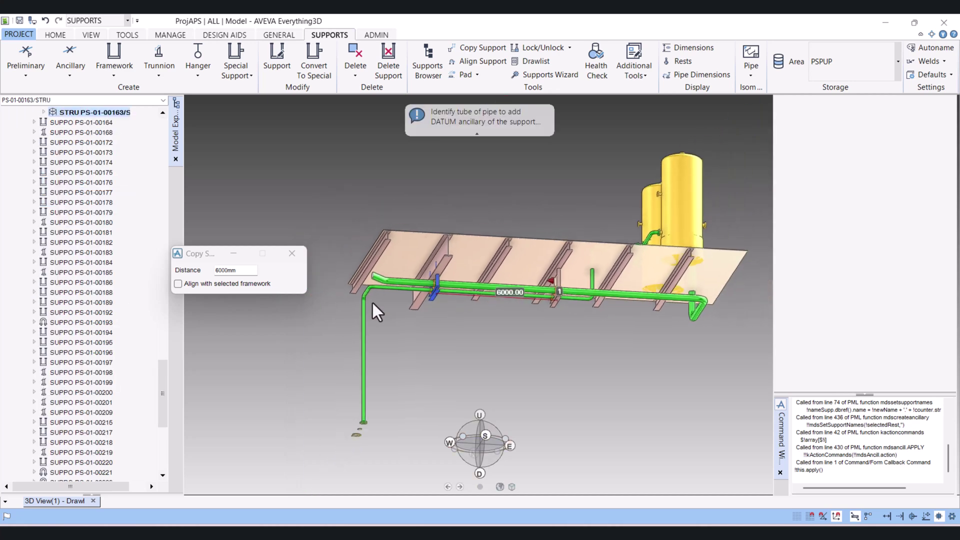
click(292, 253)
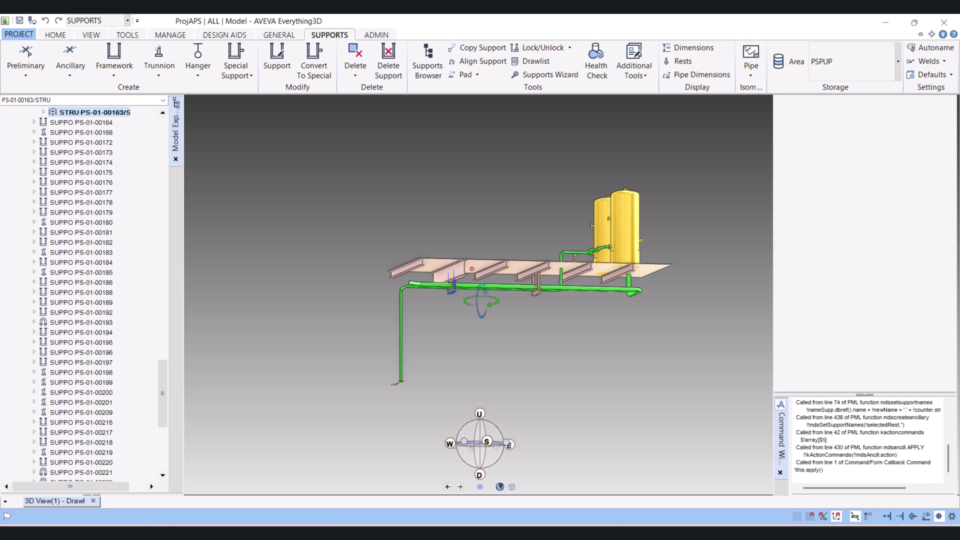
- Attach the copied framework support to the deep platform beam above it, picking that beam as the element to support from
scroll(502, 289, up, 5)
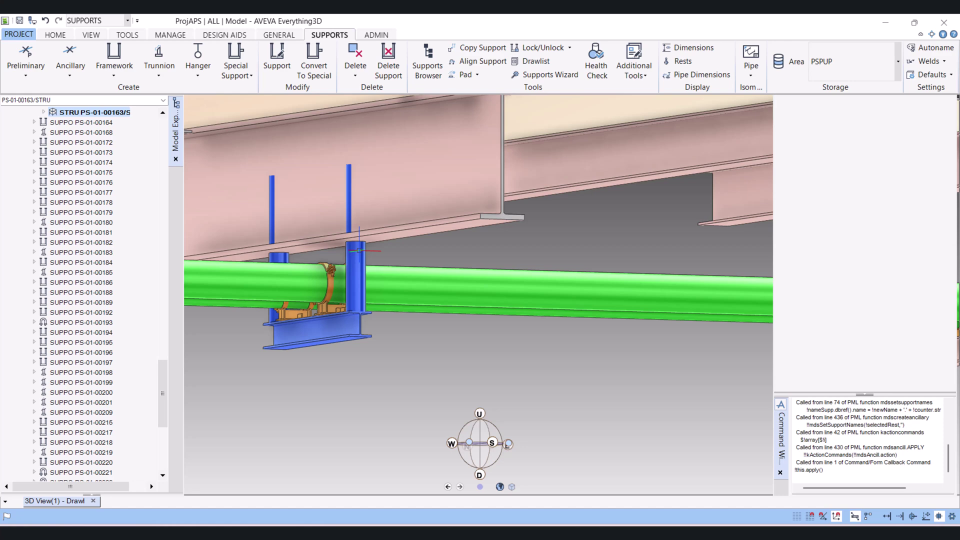
click(359, 251)
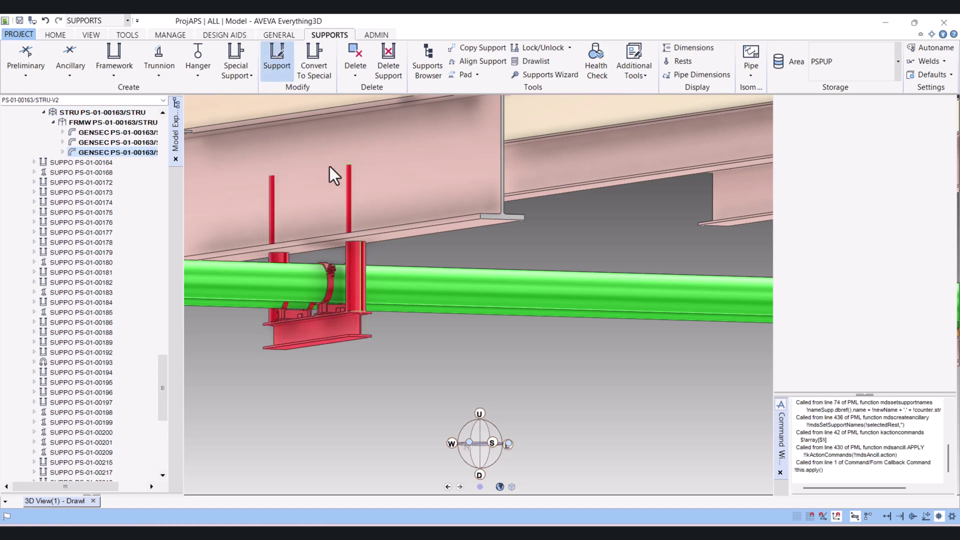
click(352, 171)
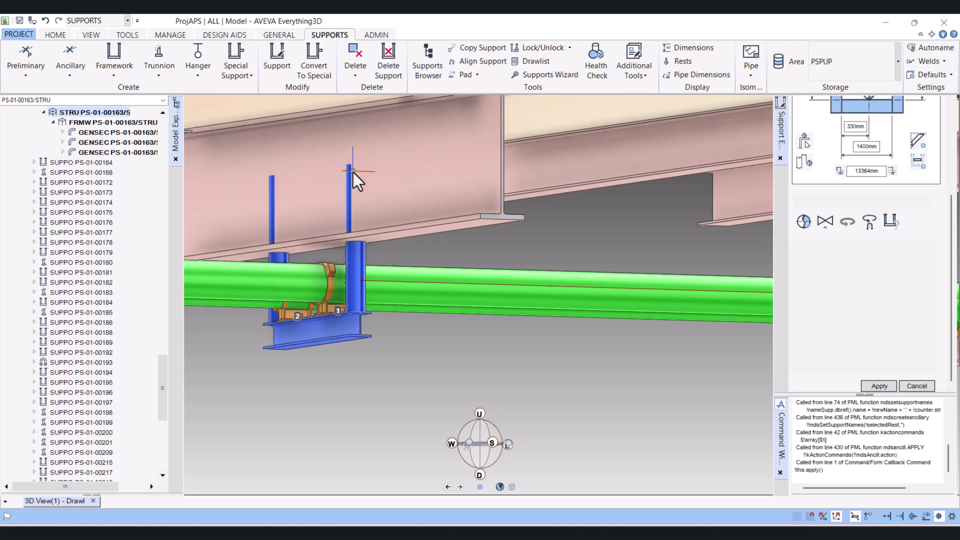
click(799, 165)
middle_drag(436, 230, 409, 231)
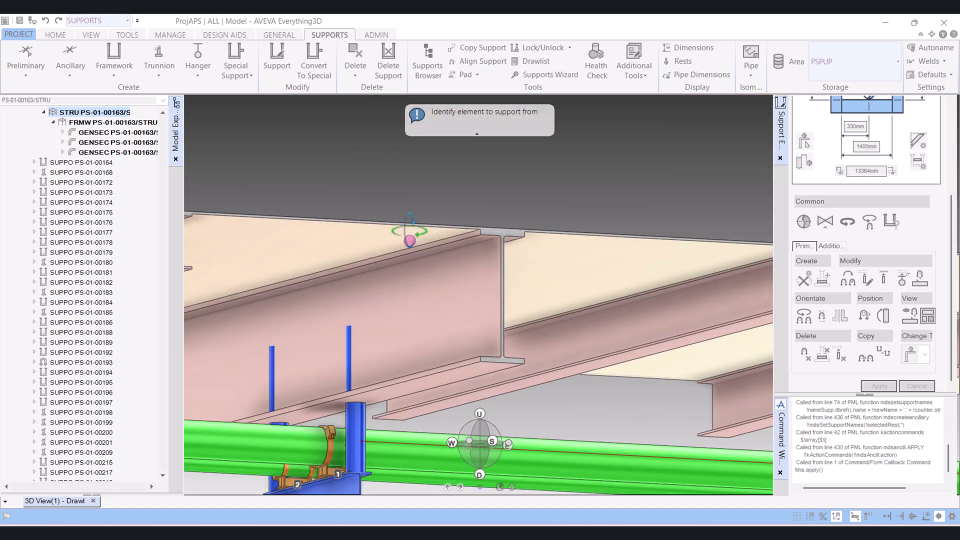
scroll(428, 214, down, 6)
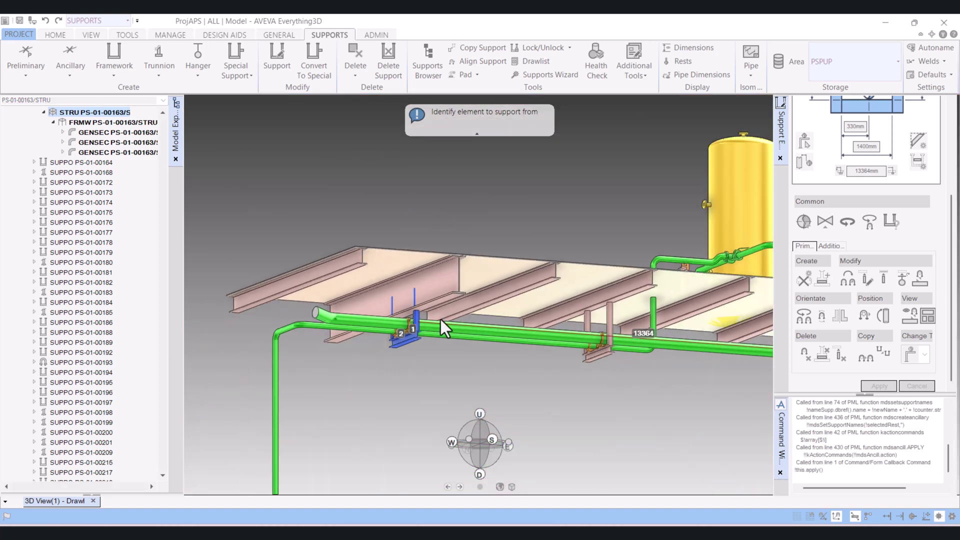
scroll(440, 319, up, 5)
click(433, 279)
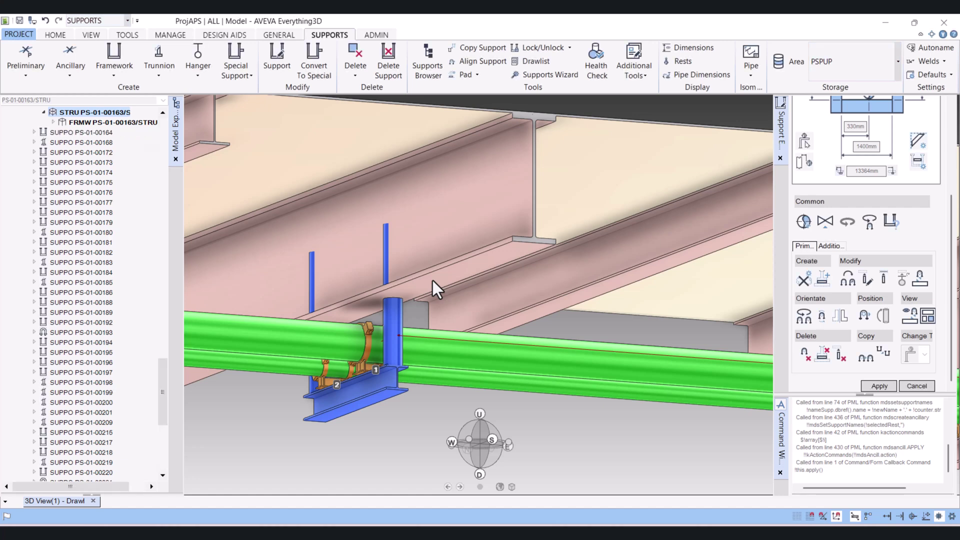
- Examine the copied framework support and its connection to the platform beam from below and from a distance
scroll(433, 280, down, 3)
scroll(428, 277, down, 3)
middle_drag(428, 280, 426, 303)
scroll(411, 208, up, 3)
middle_drag(390, 186, 334, 170)
scroll(393, 211, down, 3)
scroll(325, 194, up, 3)
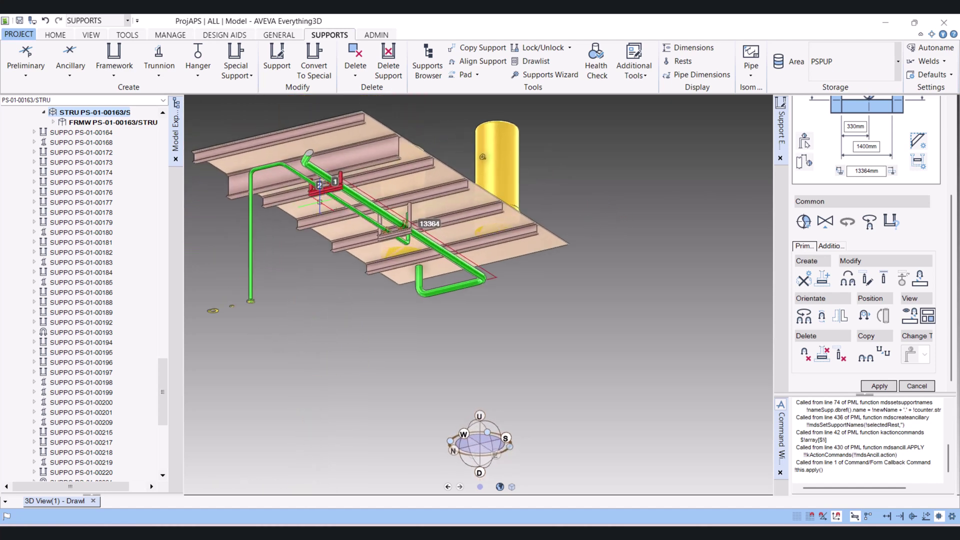